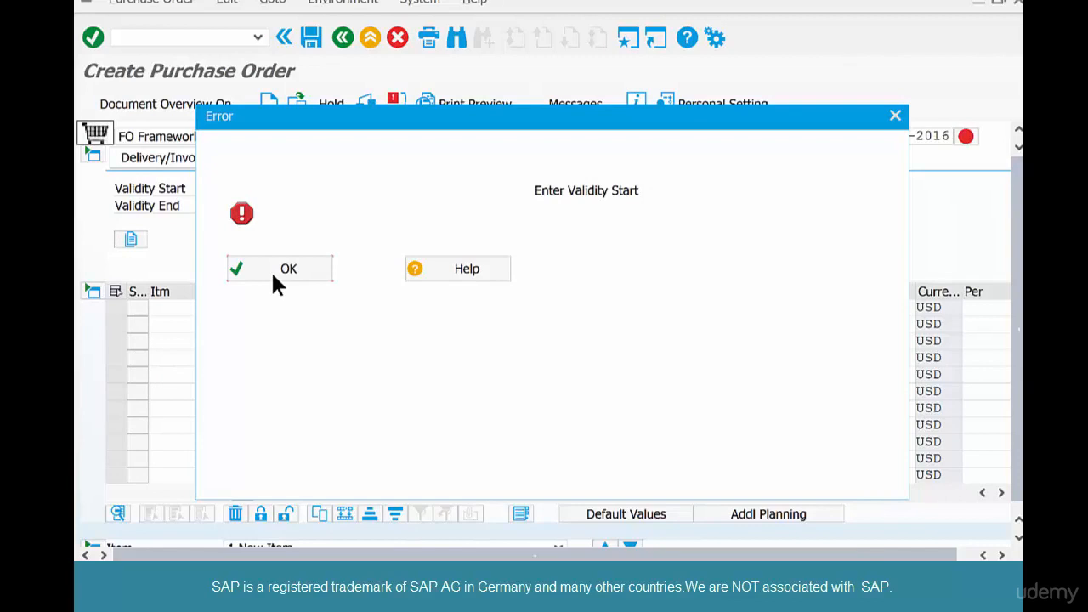
Set the framework order's validity start to 12-13-2016 and its validity end to 02-28-2017
click(272, 278)
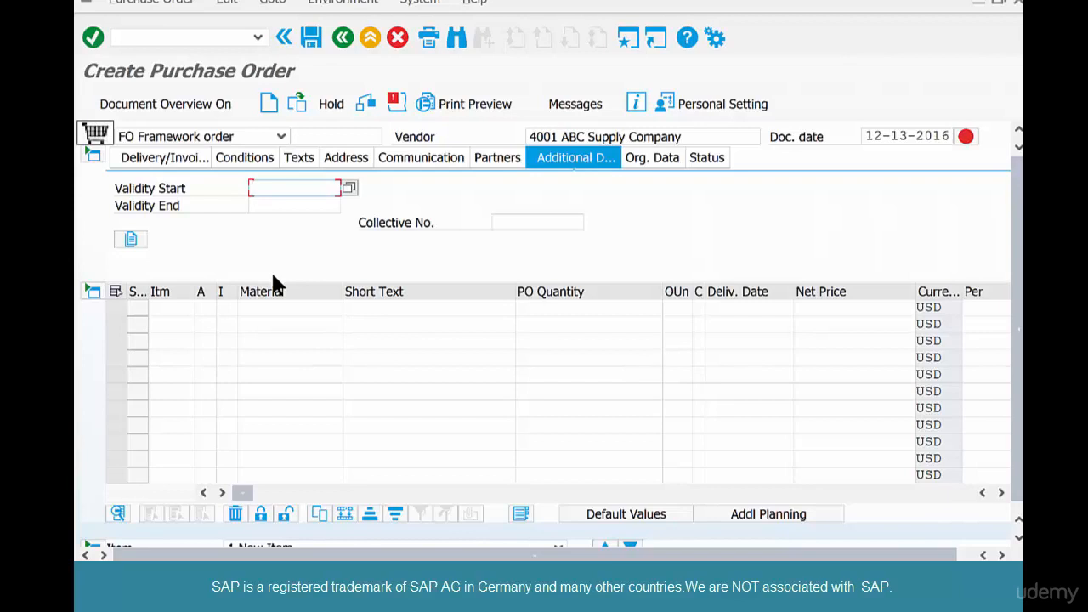
click(353, 187)
key(Return)
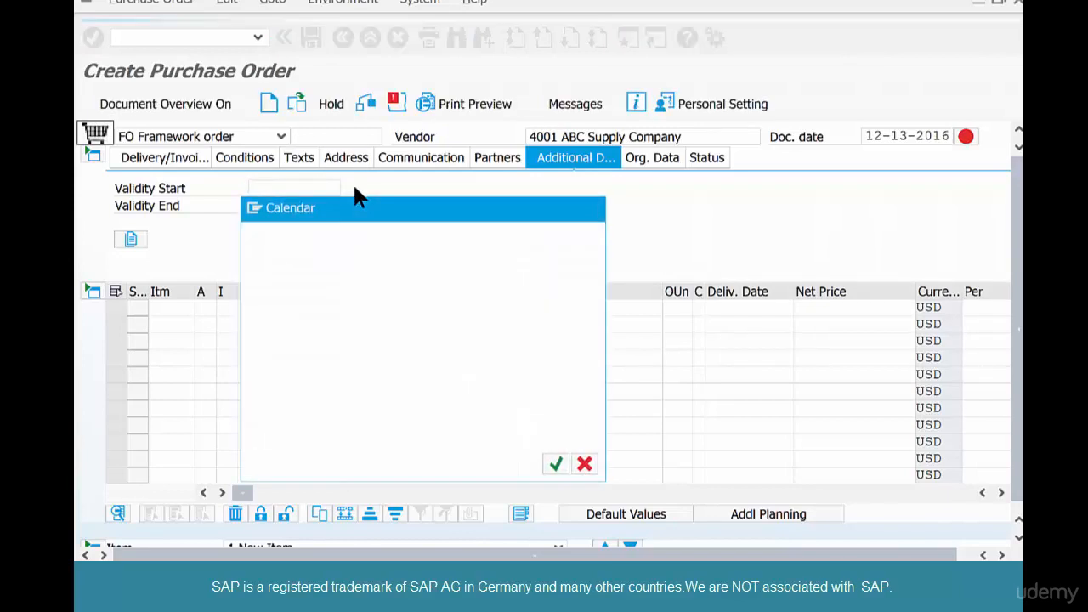
click(327, 206)
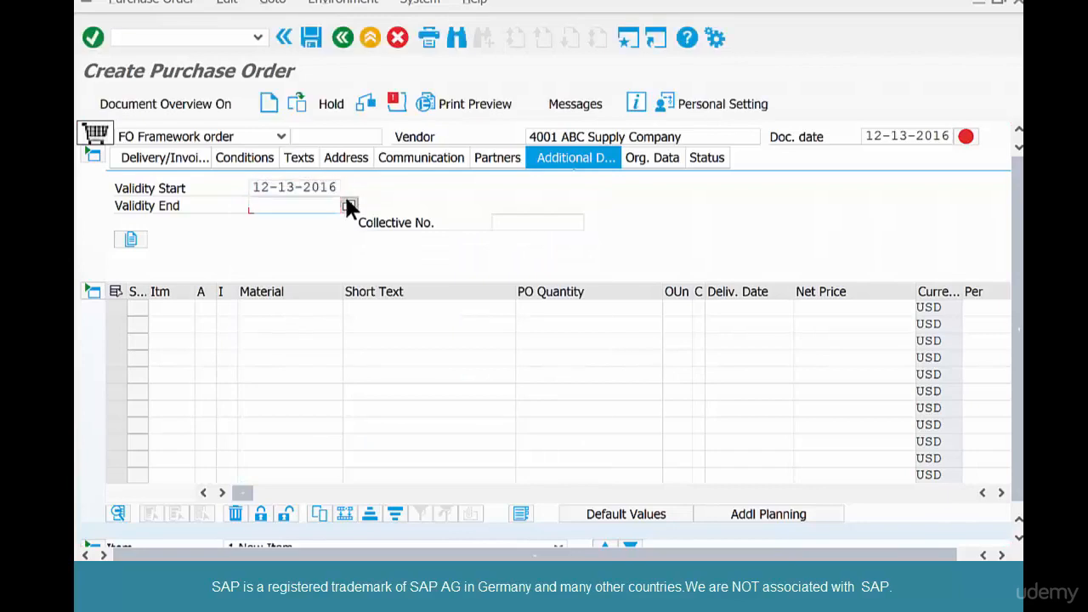
click(349, 205)
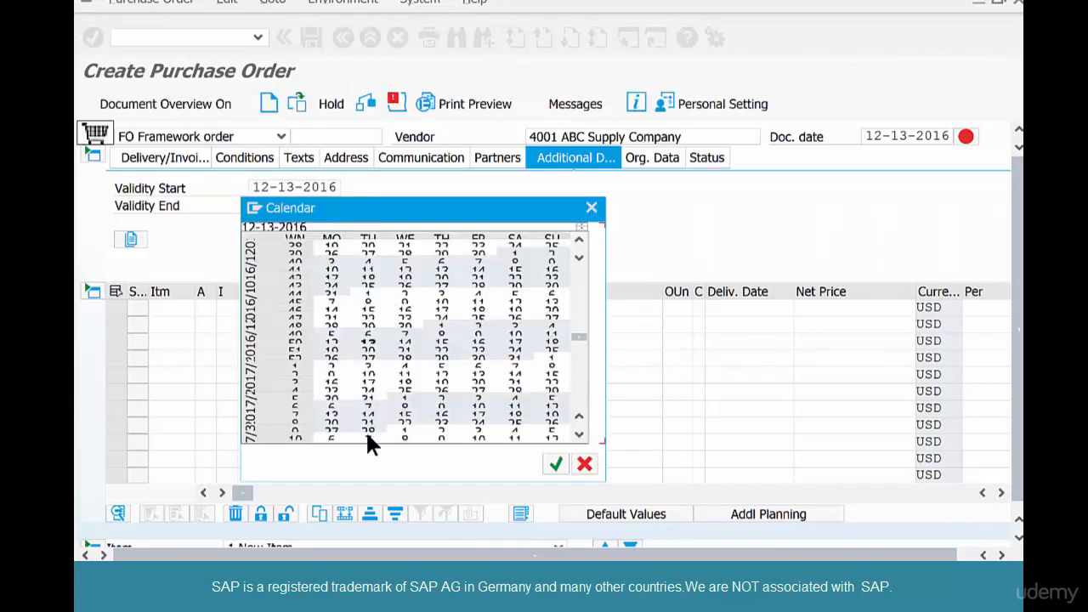
scroll(359, 392, down, 5)
double_click(368, 384)
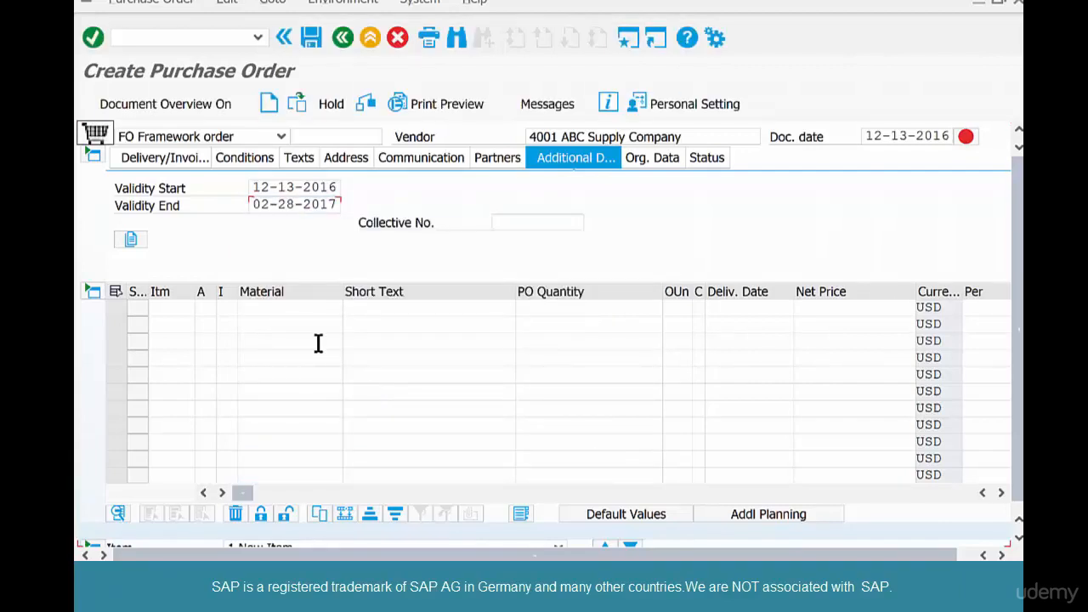
Add the first order item with the short text "Consumables for coffe shop"
click(391, 306)
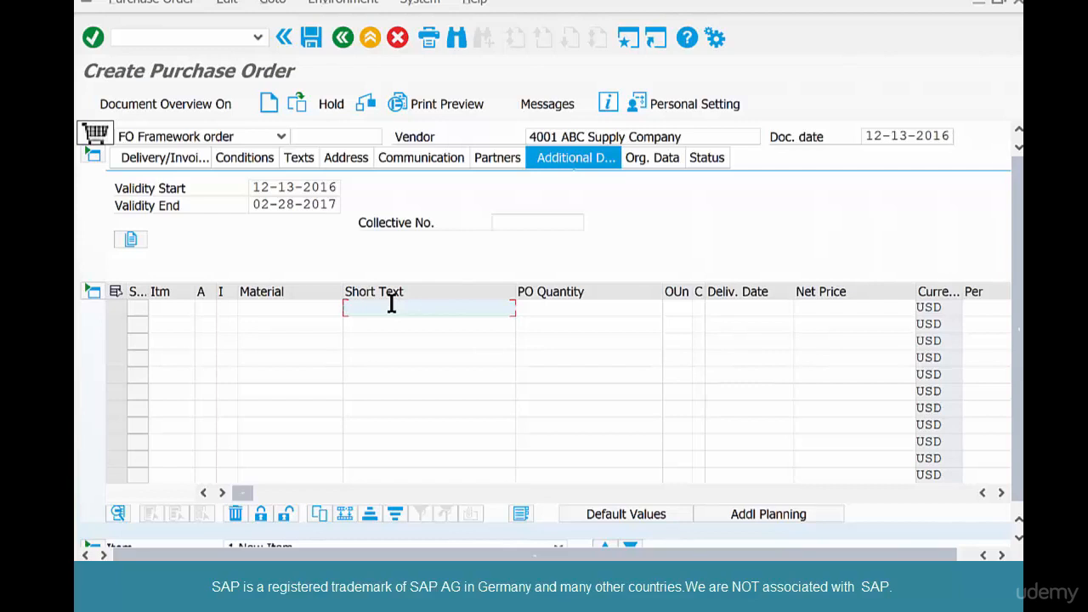
text(Consumables for coffe shop)
key(Return)
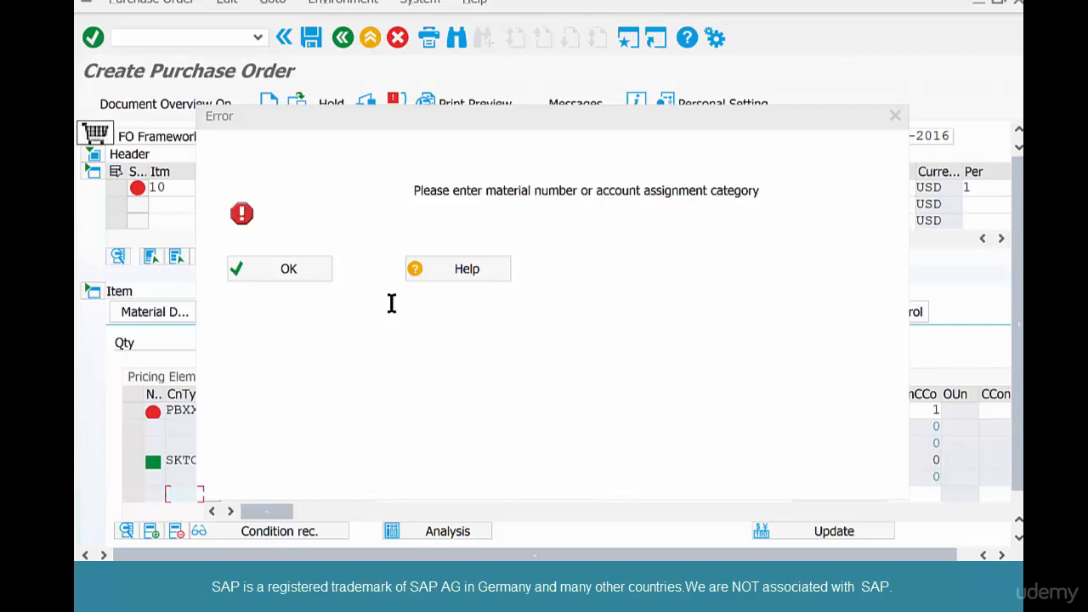
click(303, 268)
Assign account assignment category K (Cost center) to item 10
click(209, 189)
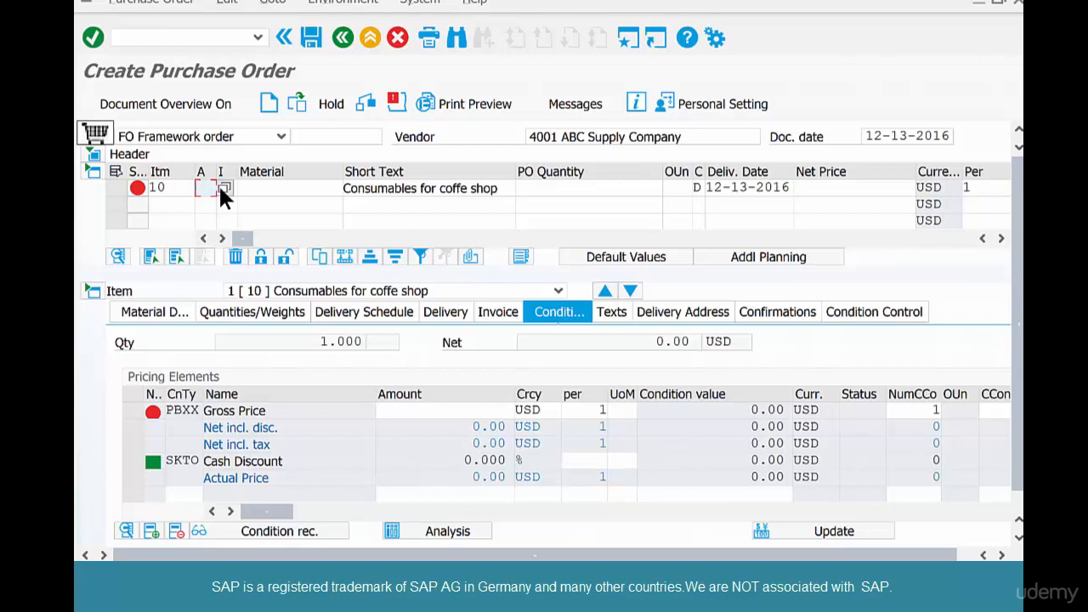
click(223, 188)
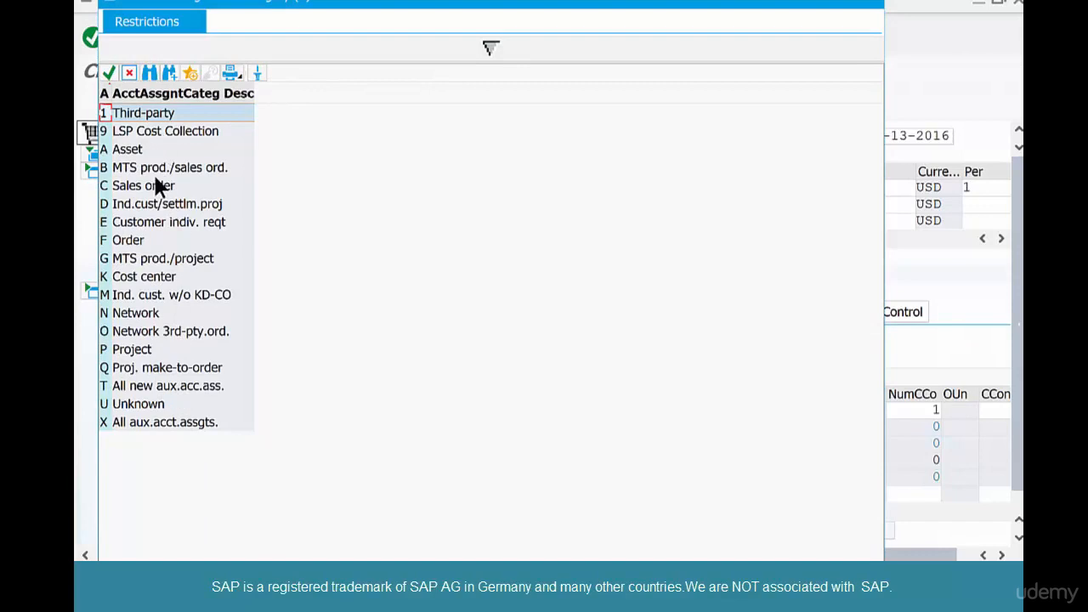
double_click(156, 276)
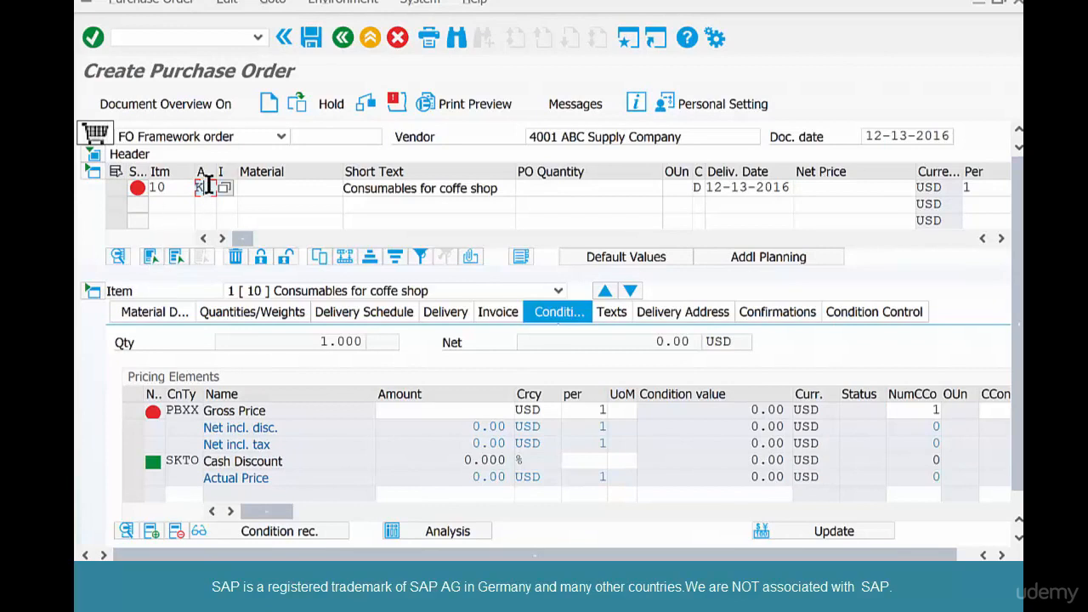
Set the item category of item 10 to B (Limit)
click(277, 188)
click(228, 188)
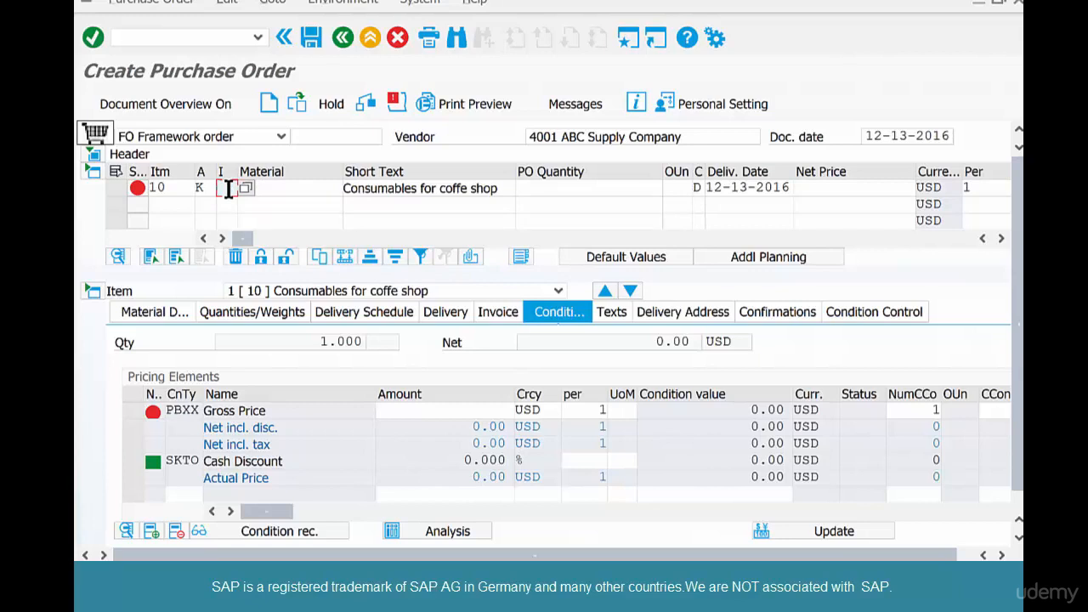
click(245, 188)
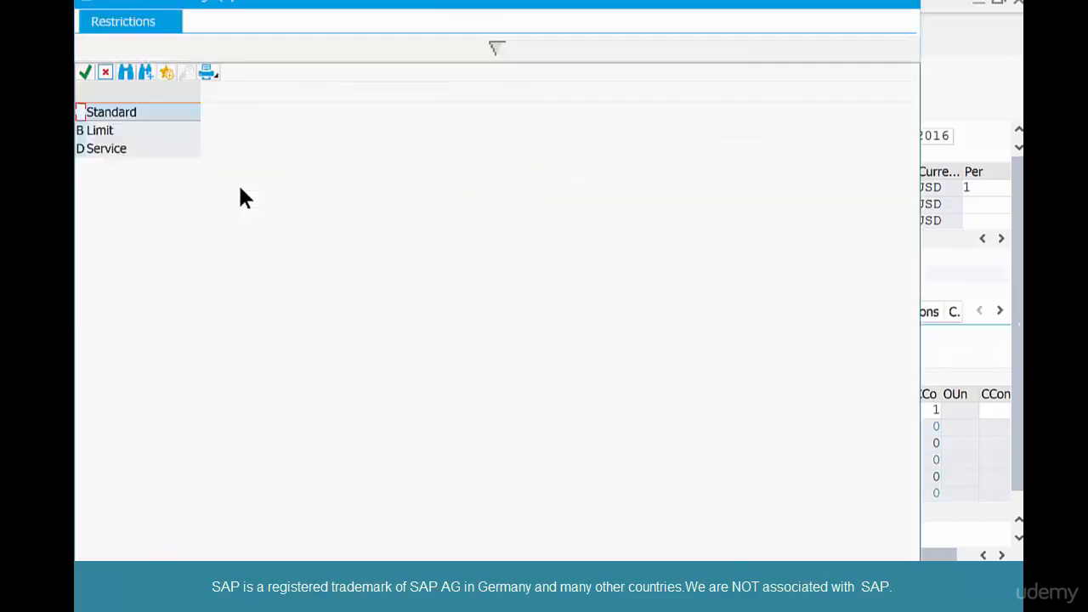
double_click(102, 131)
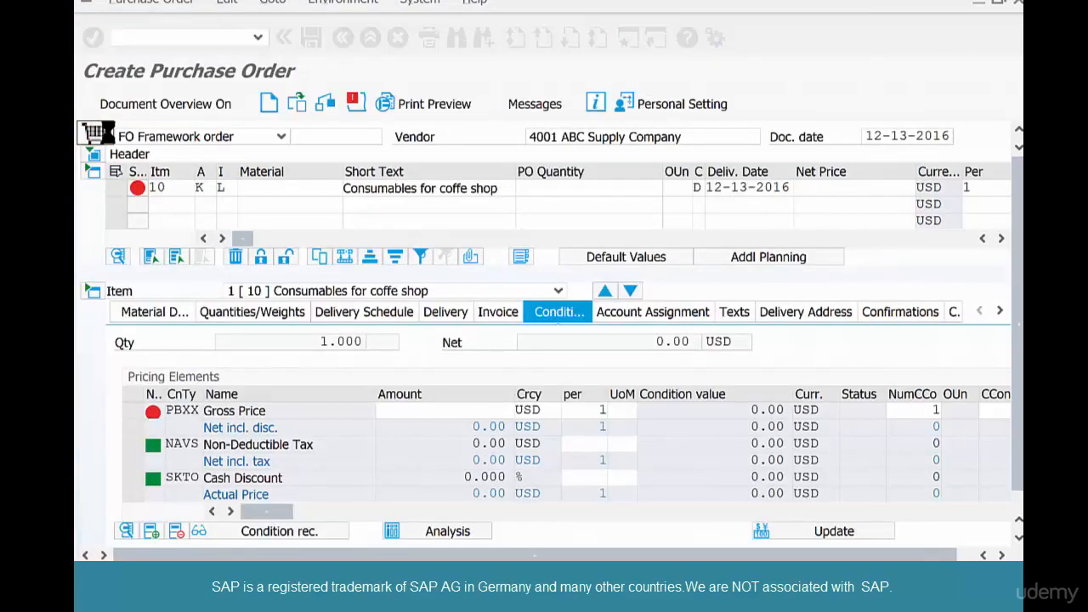
key(Return)
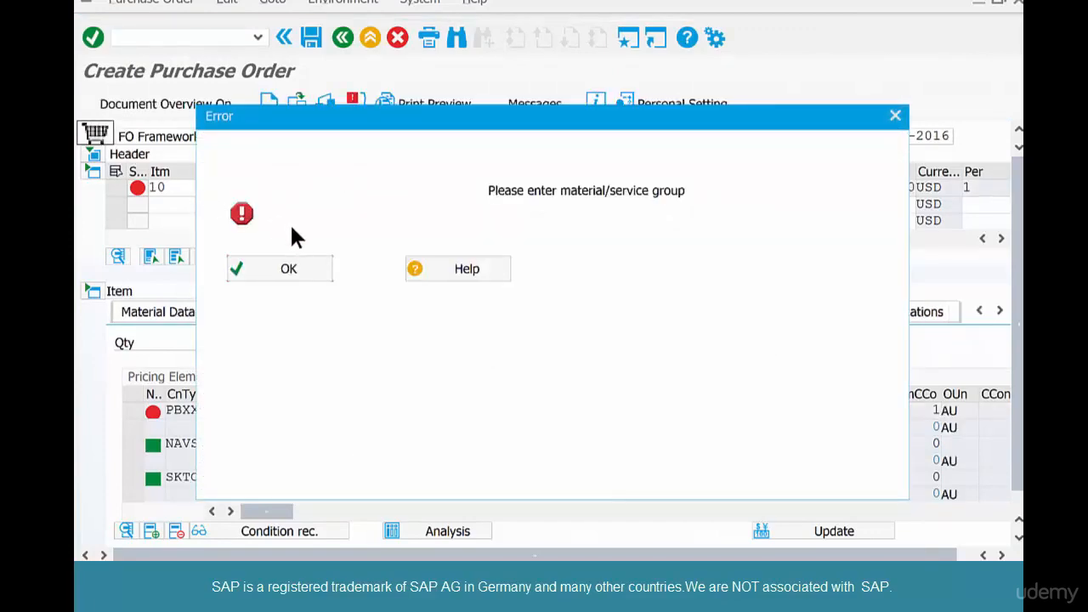
click(297, 272)
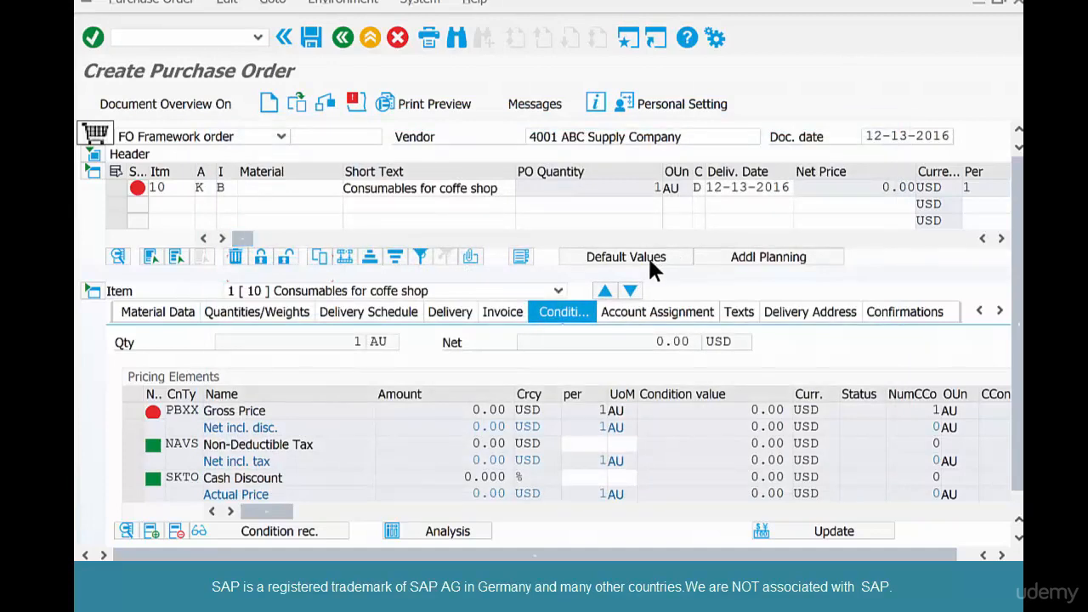
Set the material group of item 10 to 015, the Food group
click(1002, 237)
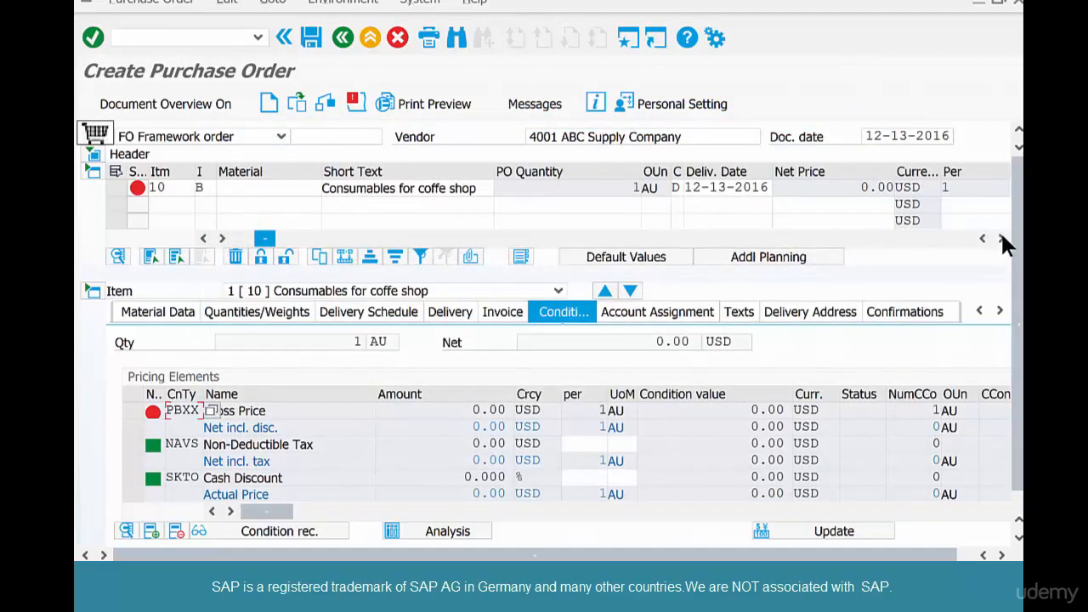
click(1002, 238)
click(1001, 237)
click(1002, 238)
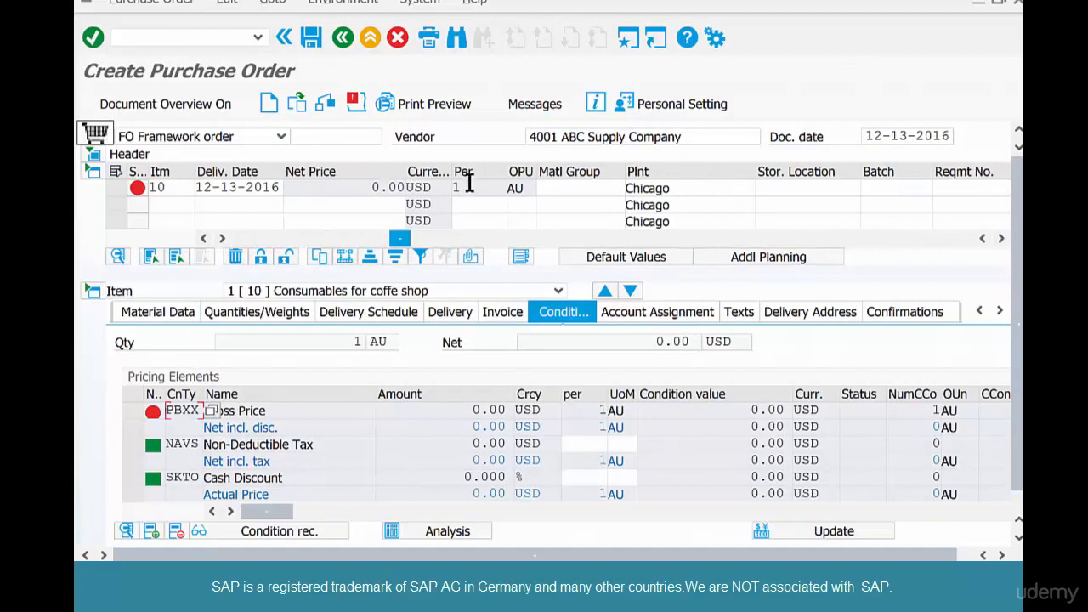
click(557, 188)
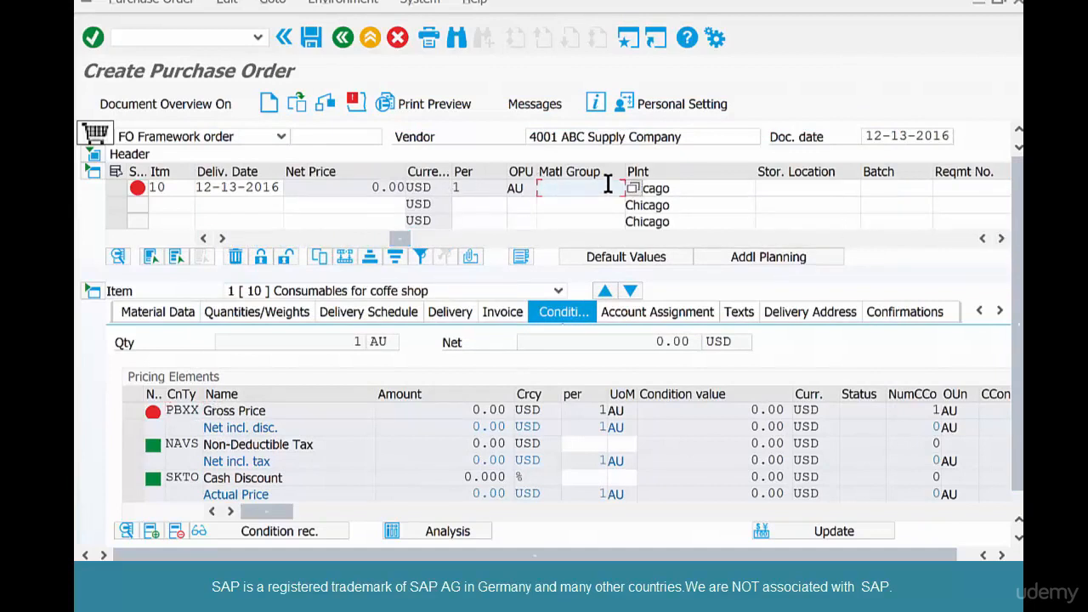
text(012)
key(BackSpace)
text(5)
key(Return)
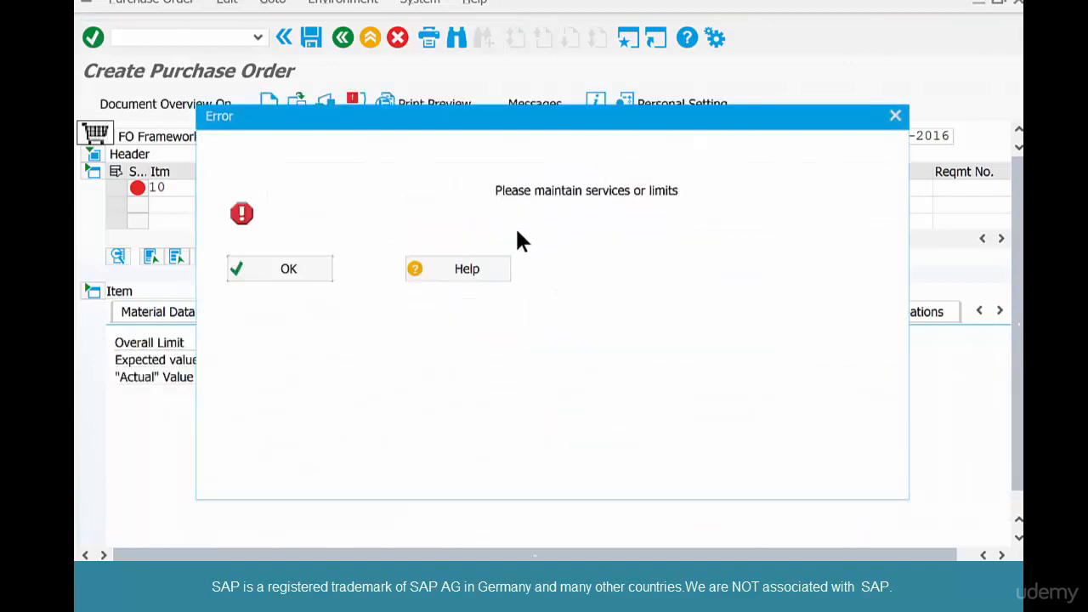
click(290, 270)
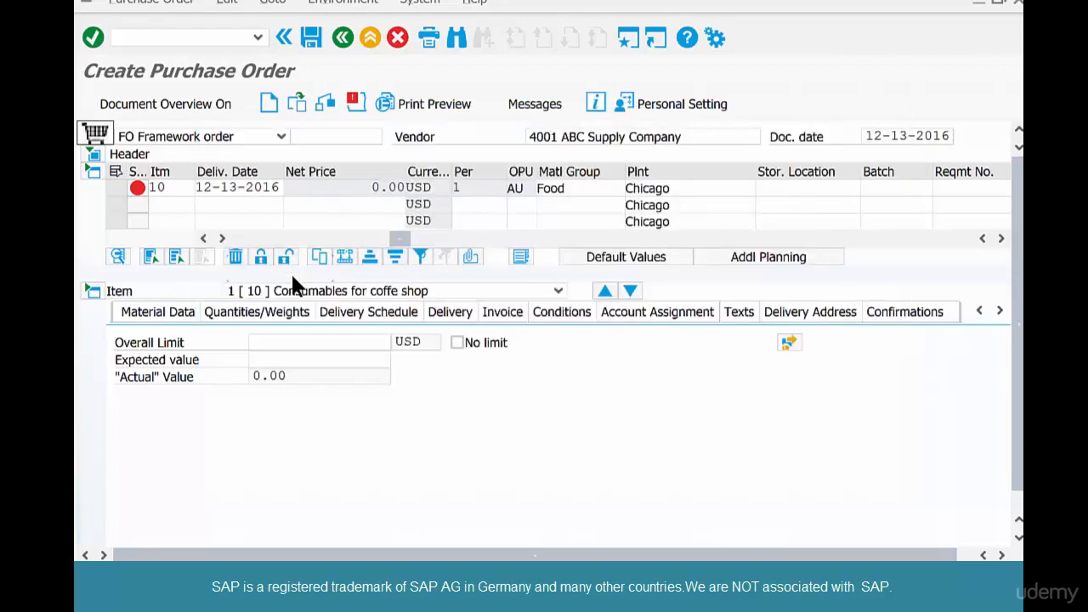
Give item 10 an overall limit of 20000 USD and an expected value of 10000 USD
click(324, 341)
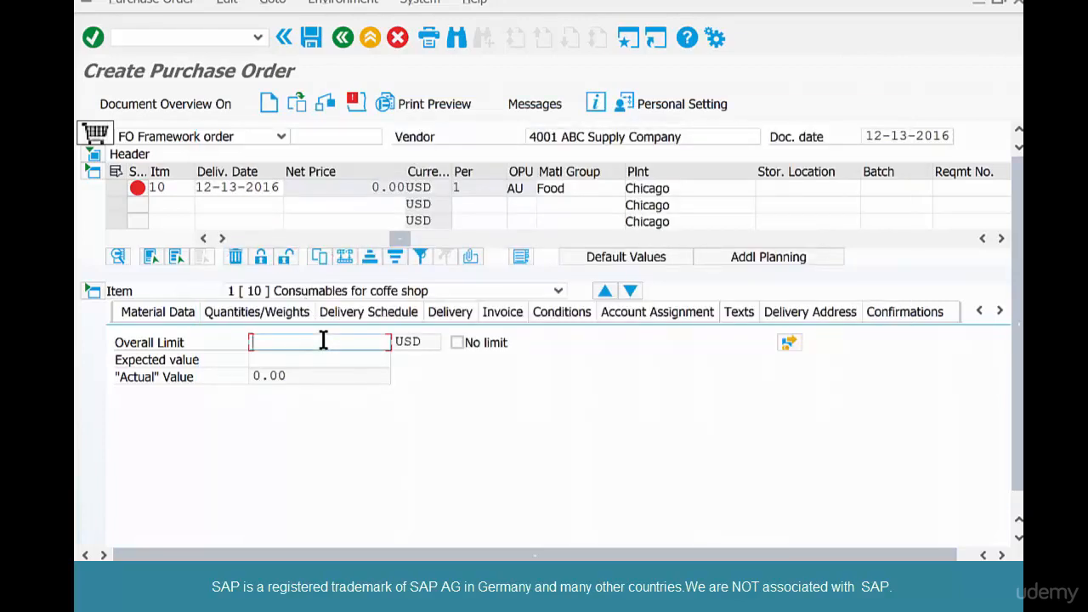
text(20000)
key(Tab)
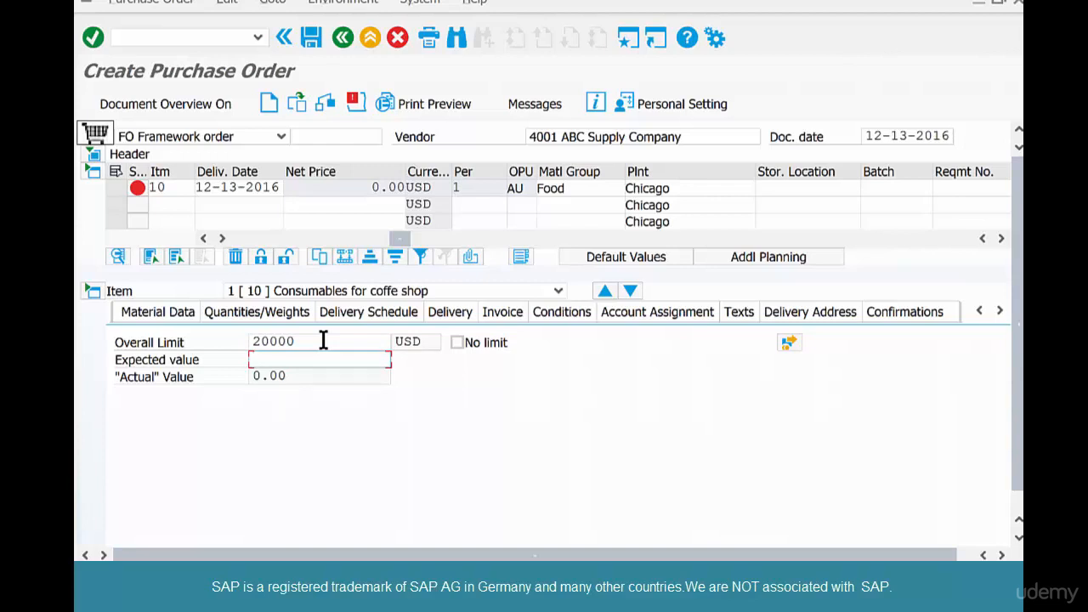
text(10000)
key(Return)
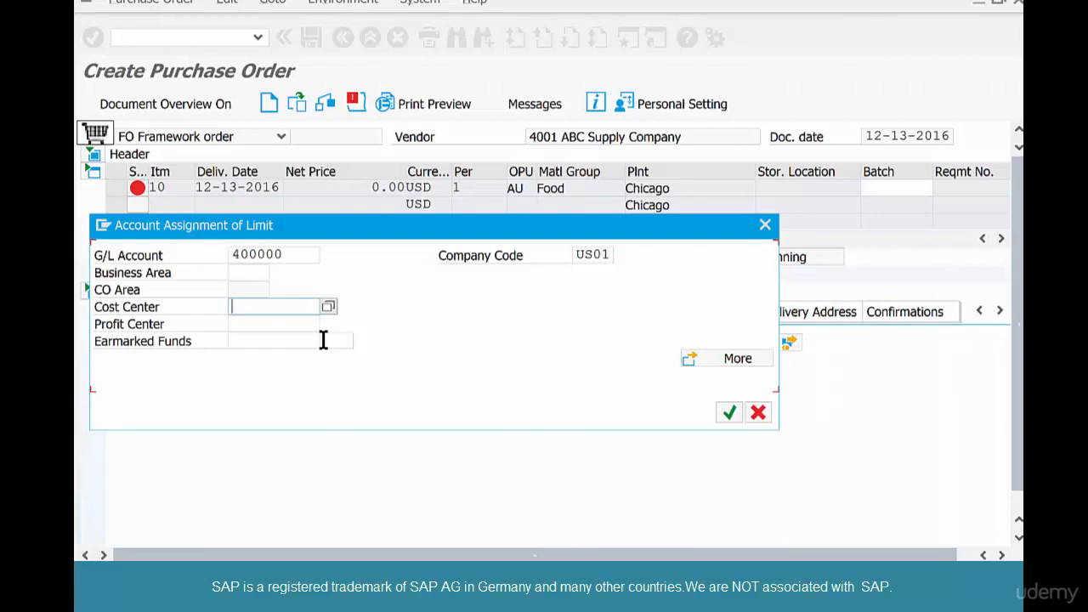
Assign cost center admin-01 to the limit in its account assignment
text(hr)
key(BackSpace)
key(BackSpace)
text(ad)
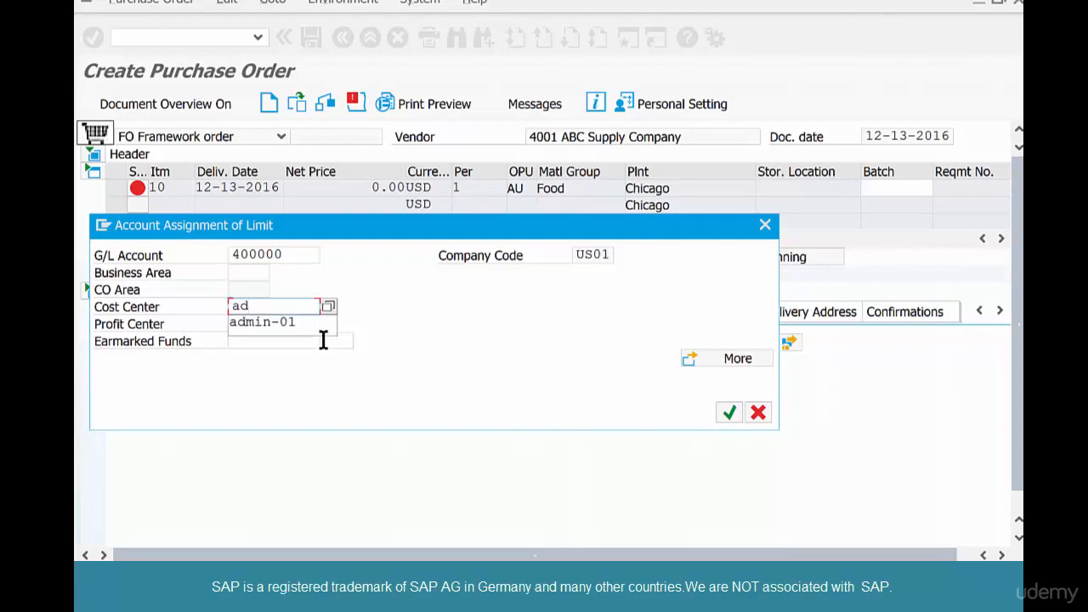
text(min-01)
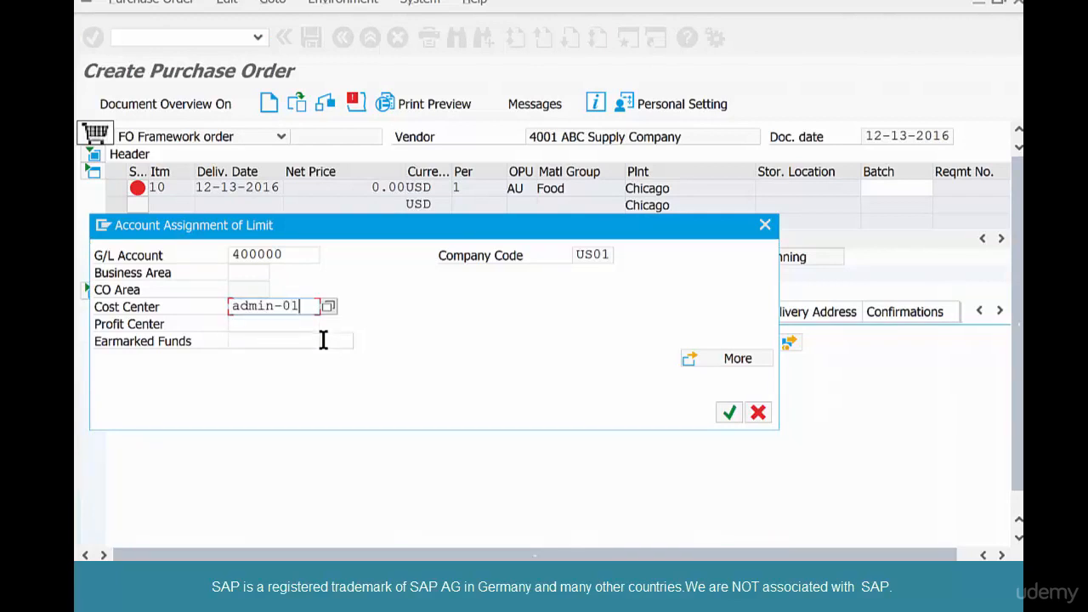
key(Return)
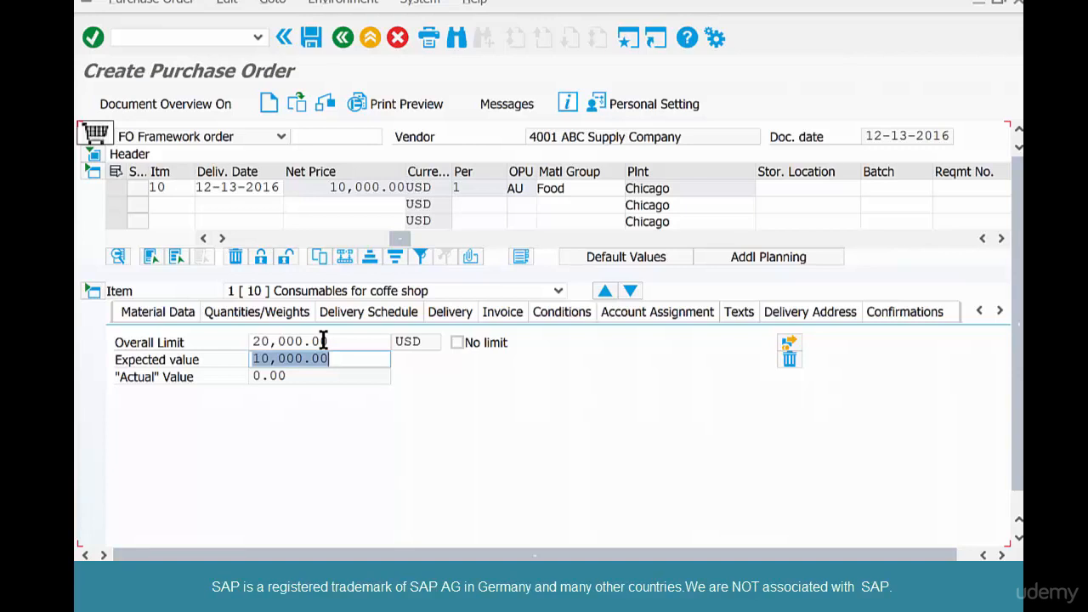
Save the framework order and copy its purchase order number from the document selection
click(313, 37)
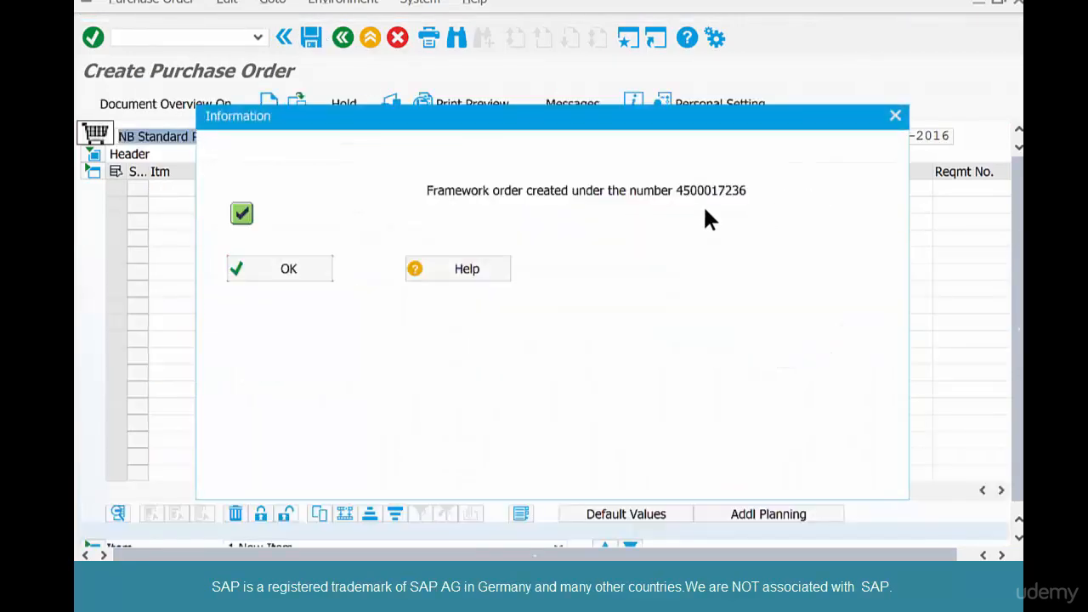
key(Return)
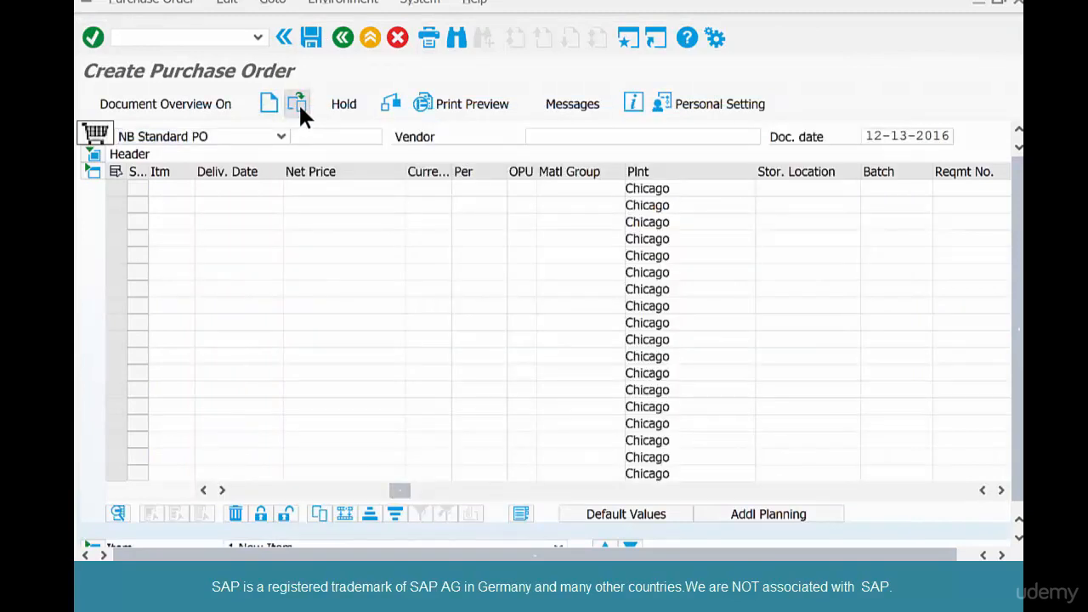
click(296, 103)
key(ctrl+c)
click(343, 188)
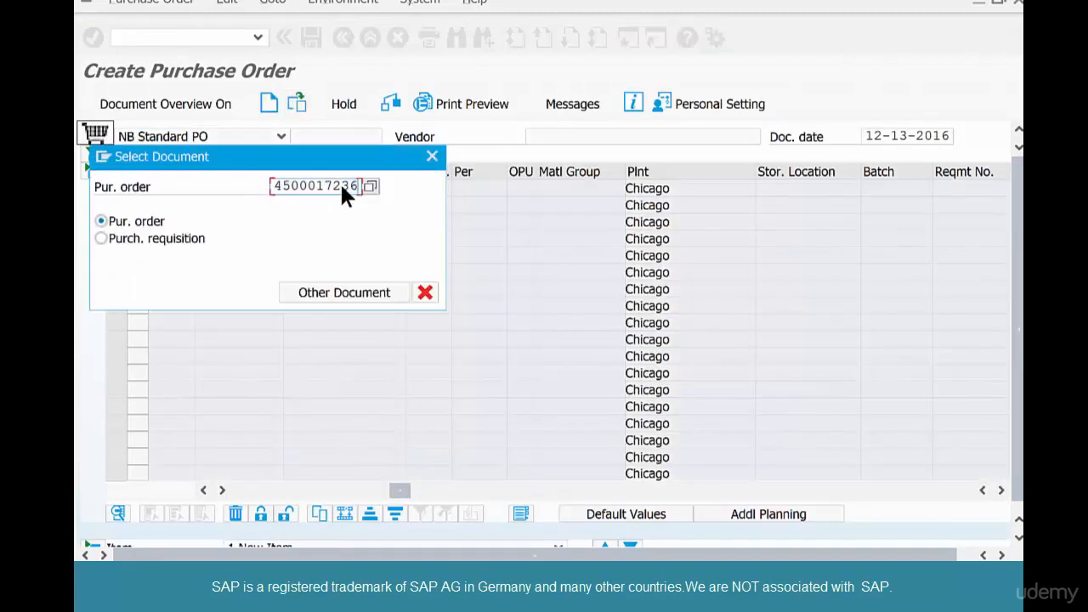
key(Return)
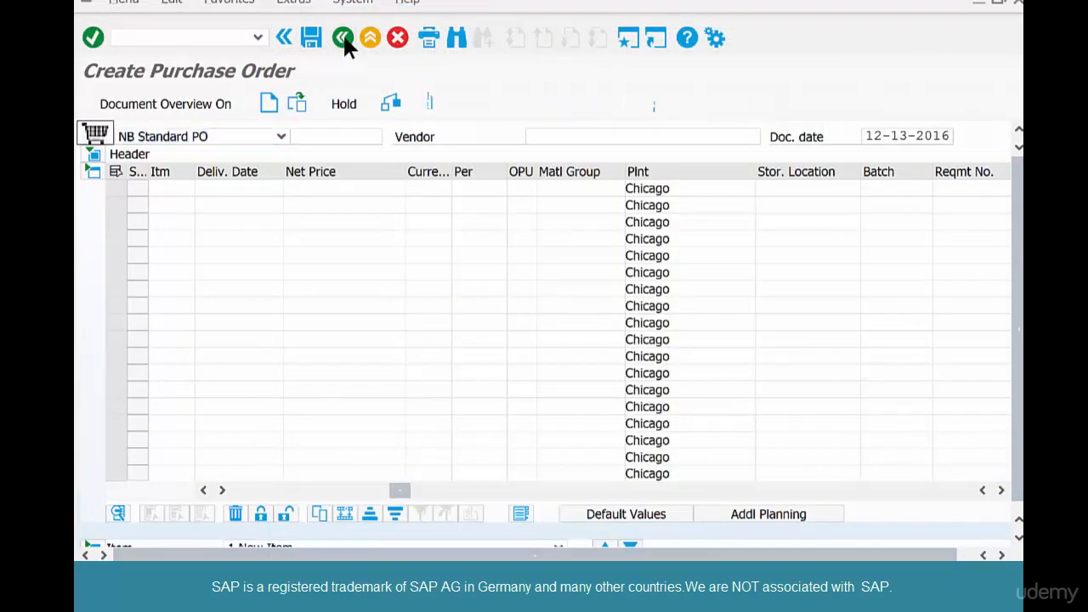
Leave purchase order creation and start the incoming invoice transaction MIRO for company code US01
click(343, 38)
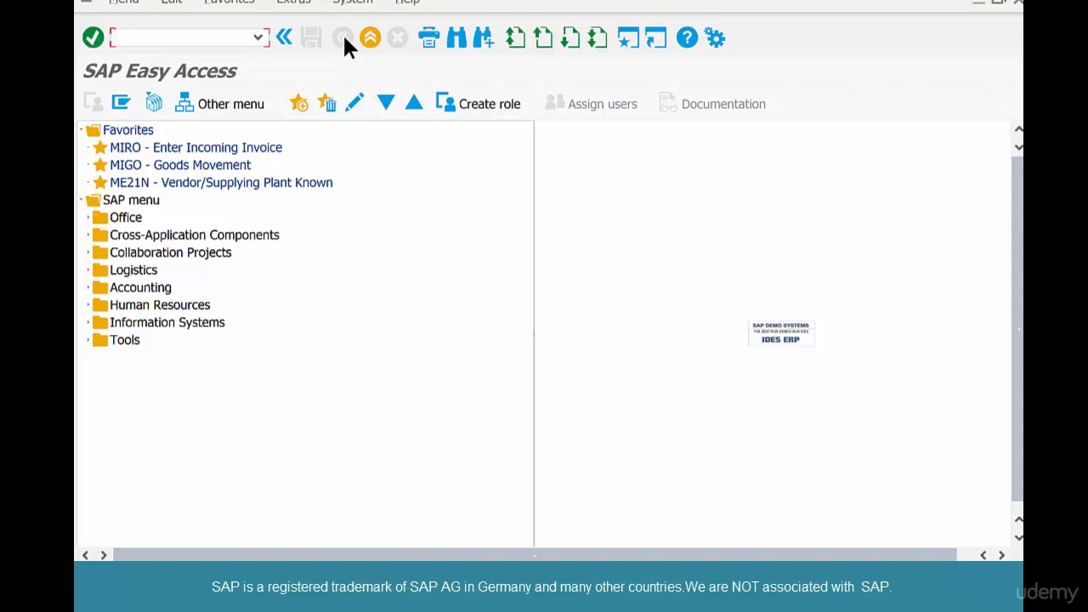
text(miro)
key(Return)
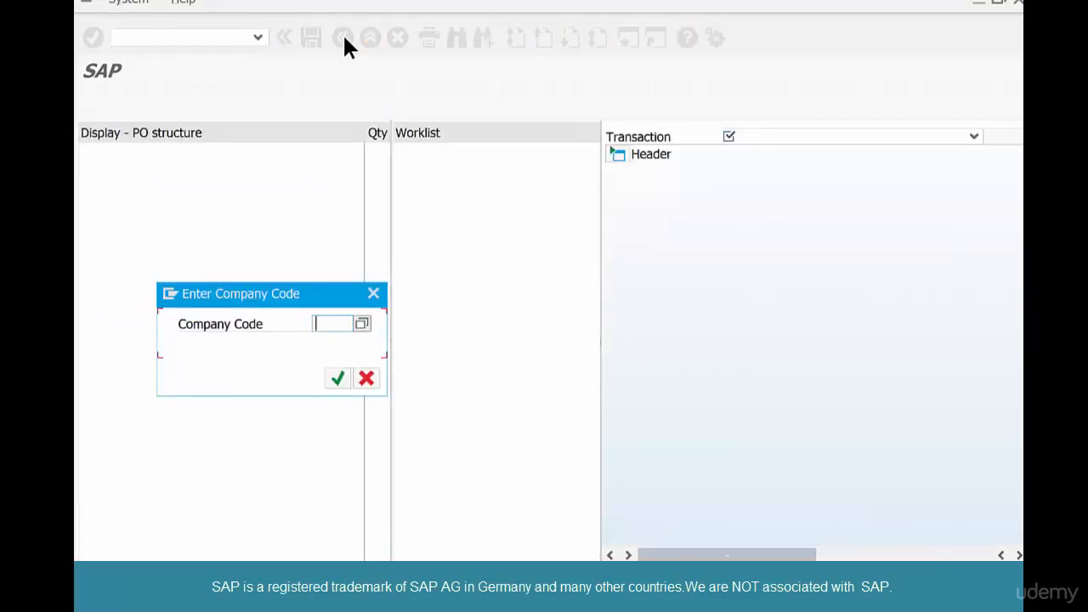
text(us01)
key(Return)
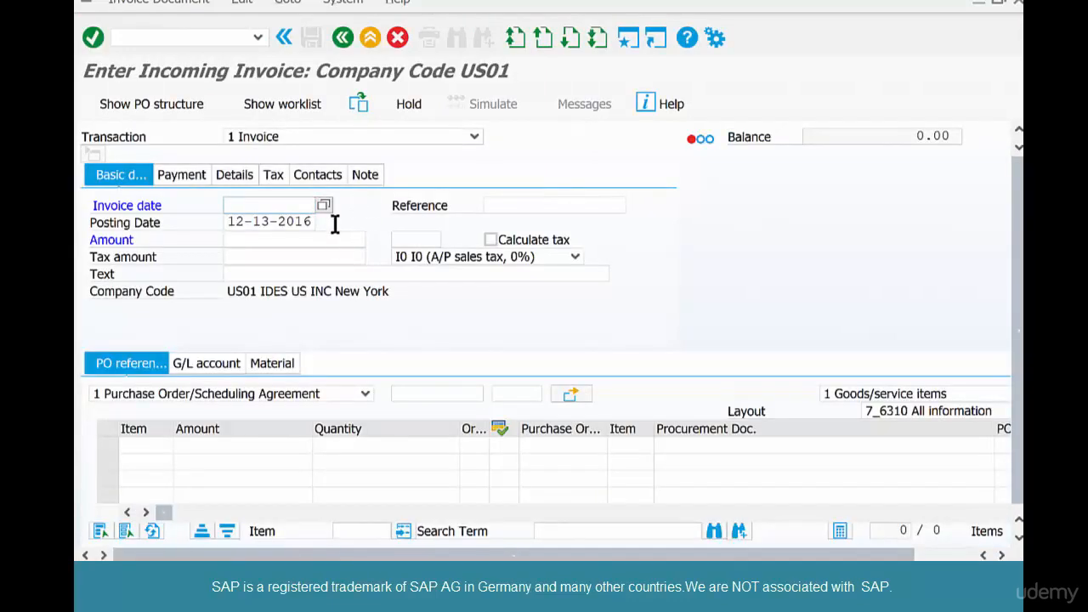
Set the invoice date to 12-13-2016 and load the items of the copied purchase order number
click(324, 205)
key(Return)
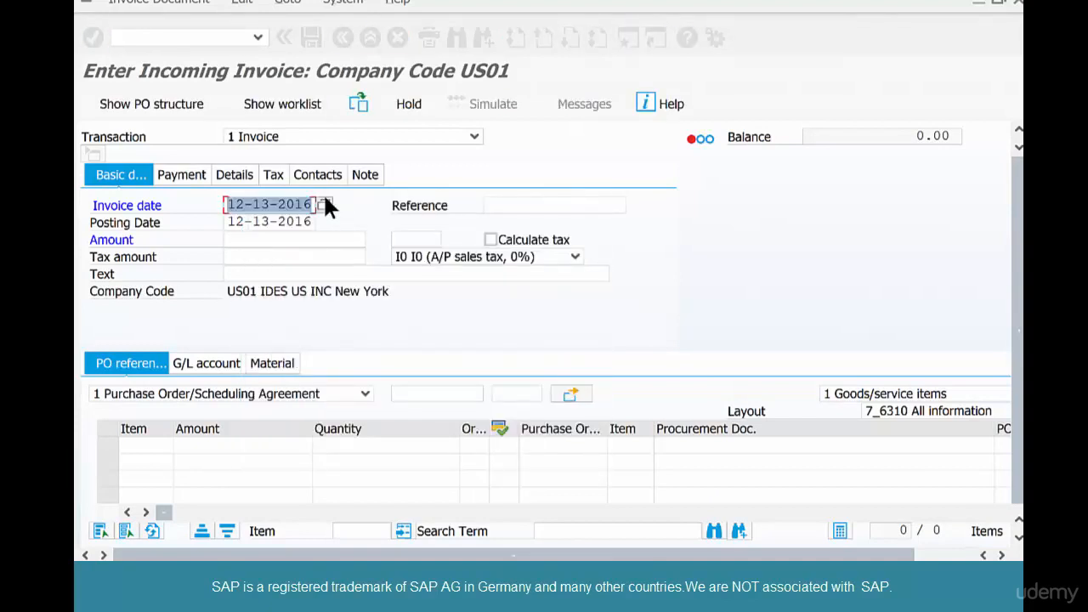
click(400, 394)
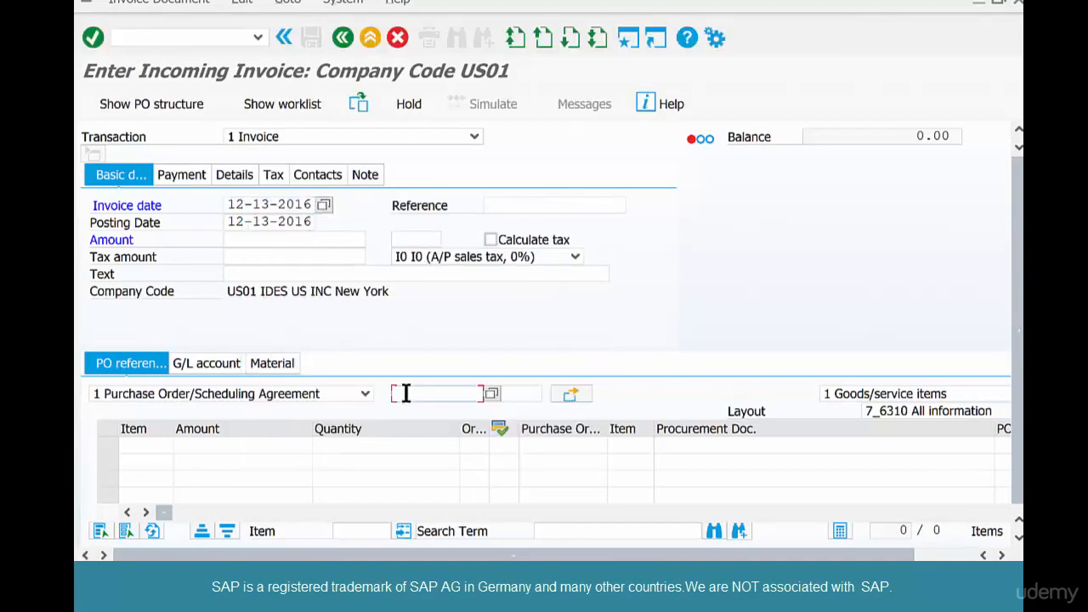
key(ctrl+v)
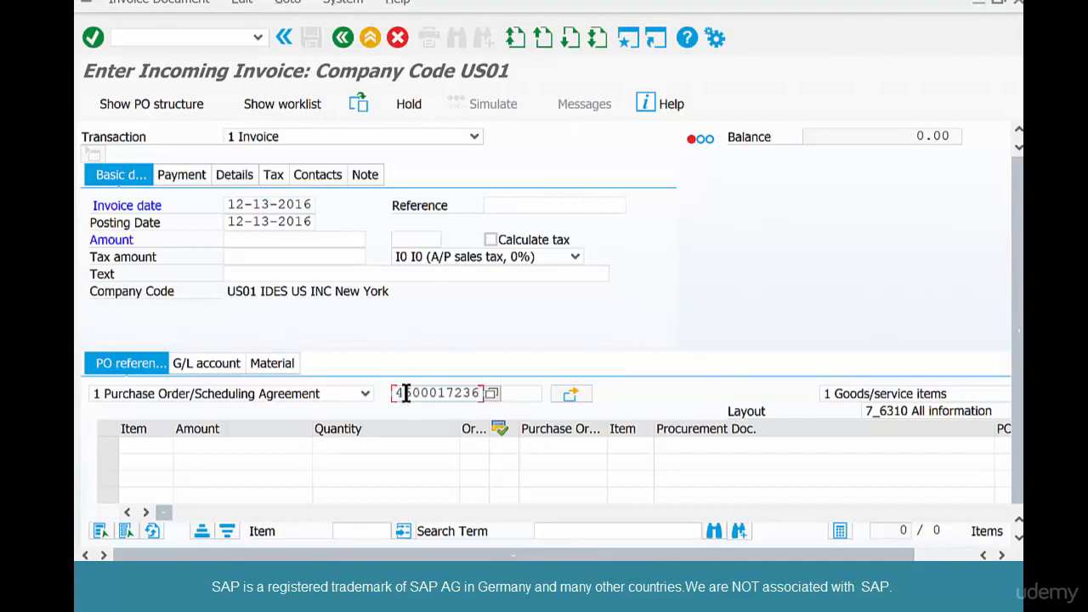
key(Return)
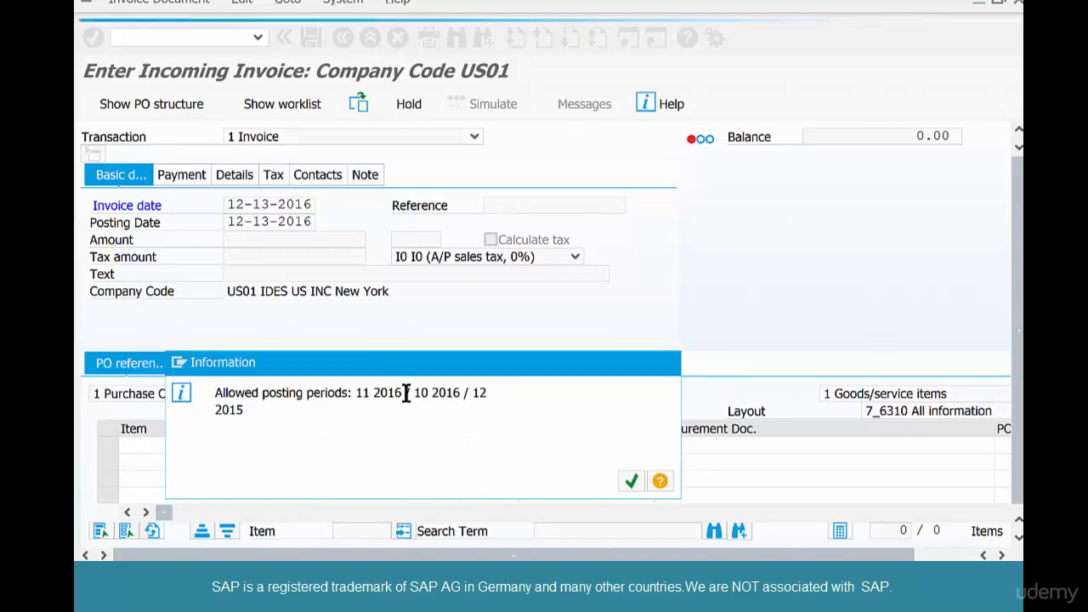
key(Return)
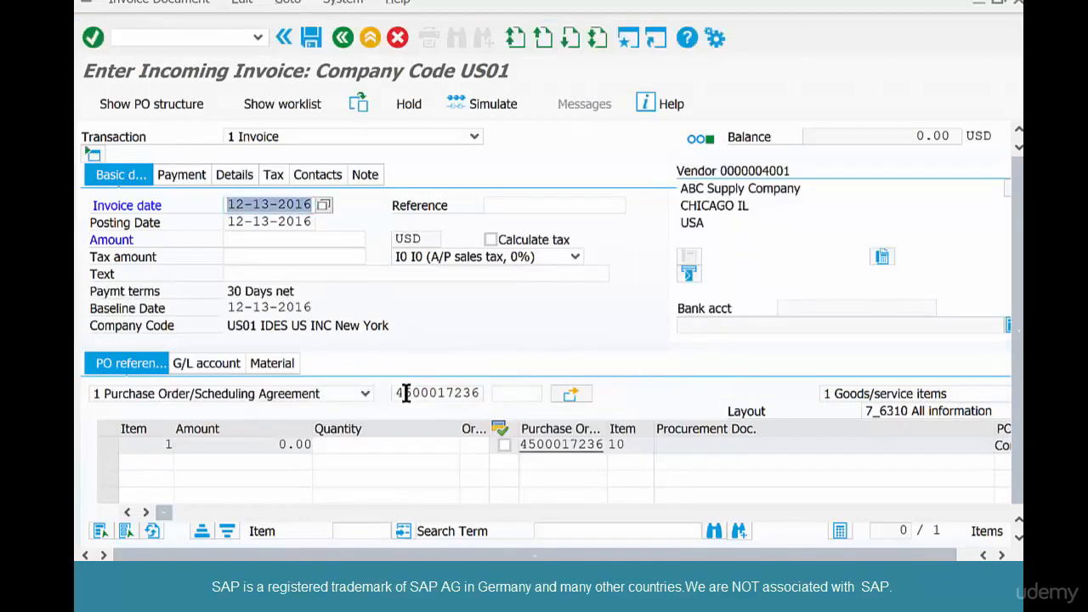
Abandon the invoice entry and start transaction MMPV for closing material master periods
click(214, 38)
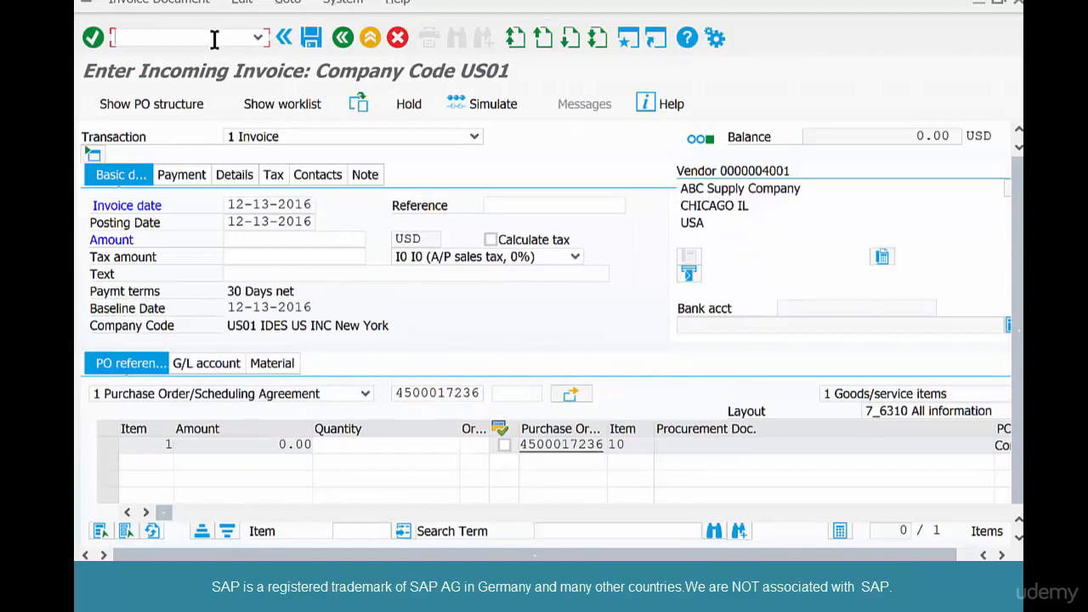
text(/ommp)
key(BackSpace)
key(BackSpace)
key(BackSpace)
text(n)
key(BackSpace)
key(BackSpace)
text(nmmpv)
key(Return)
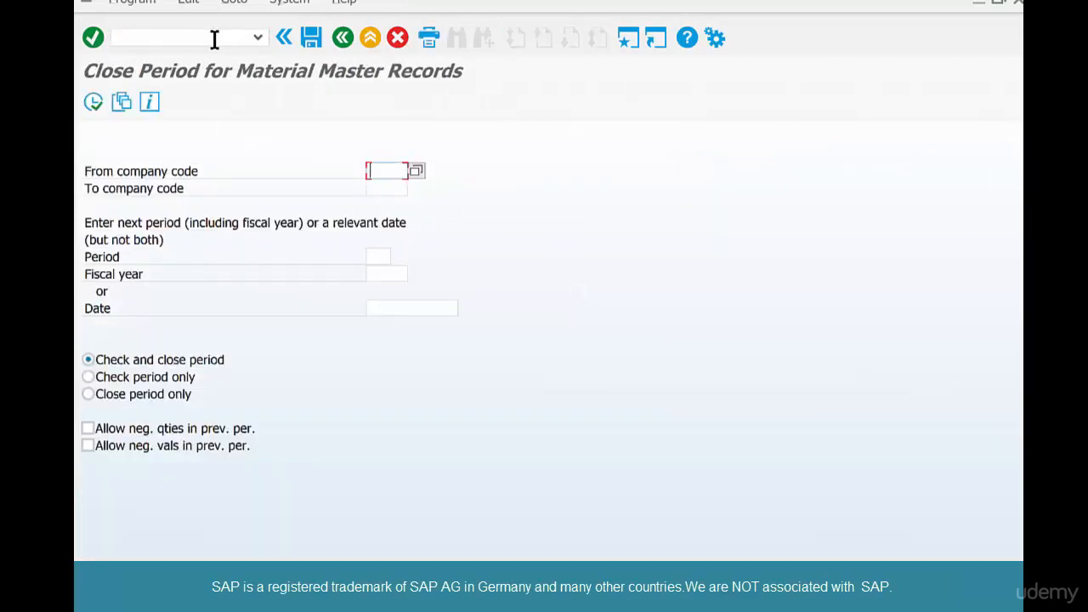
Try to check and close the period for company code us01 with the date 12-13-2016
text(us01)
key(Tab)
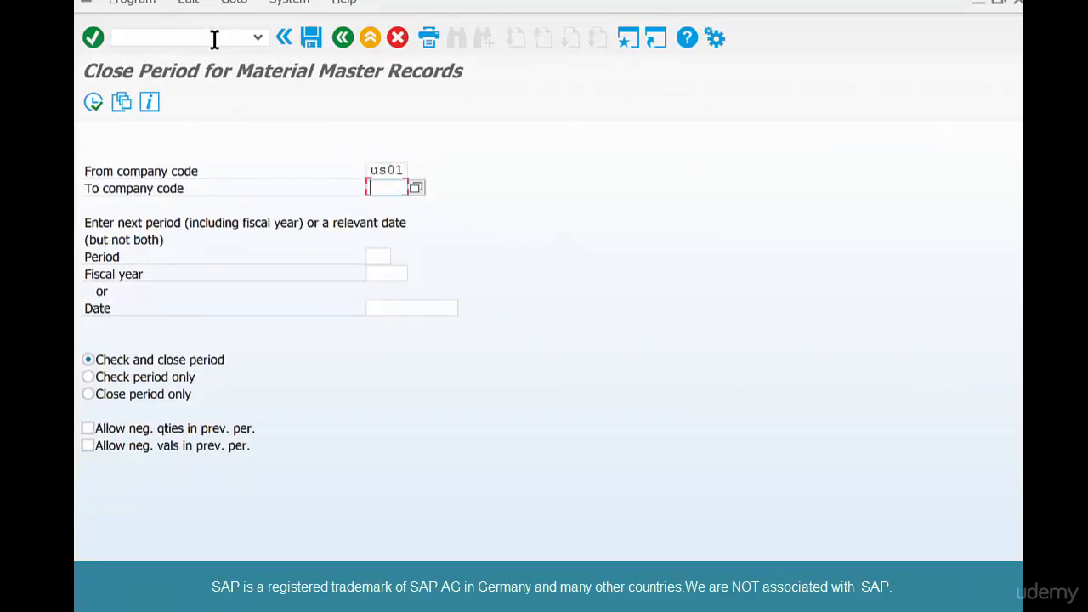
text(us01)
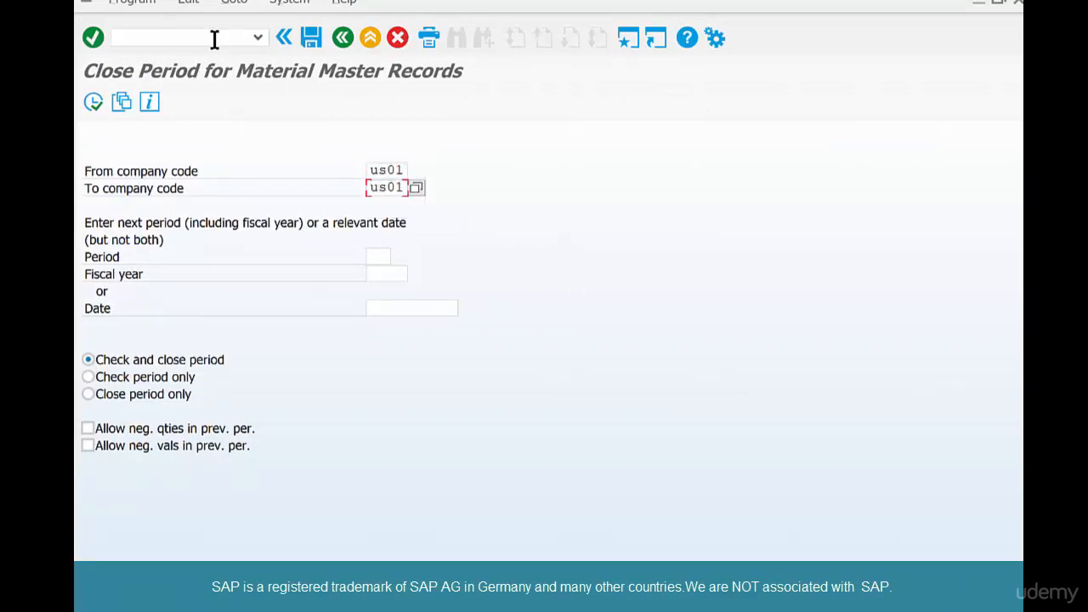
key(Tab)
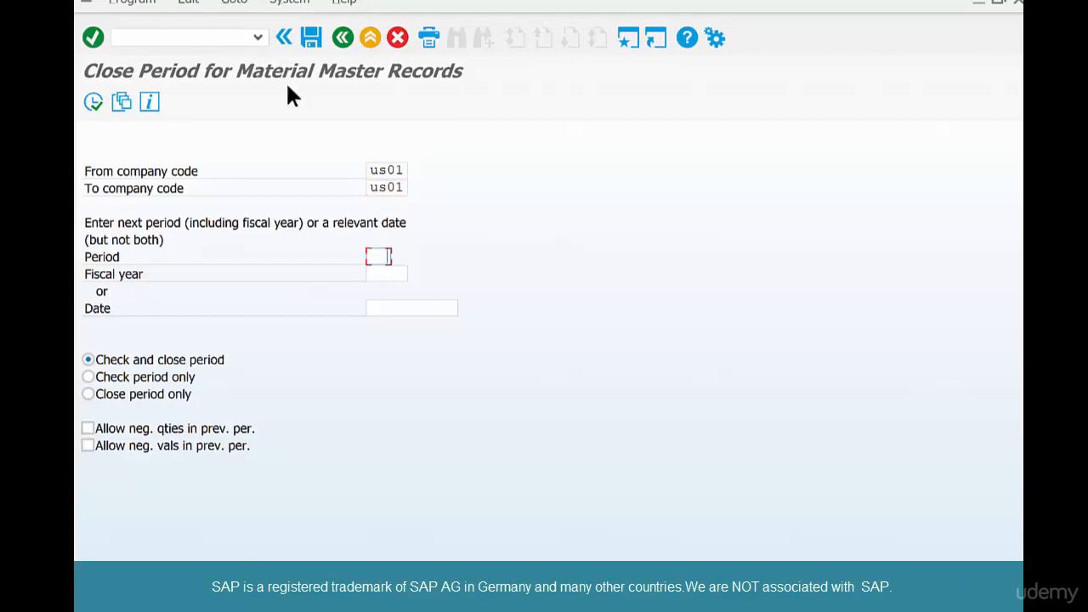
click(439, 306)
click(465, 303)
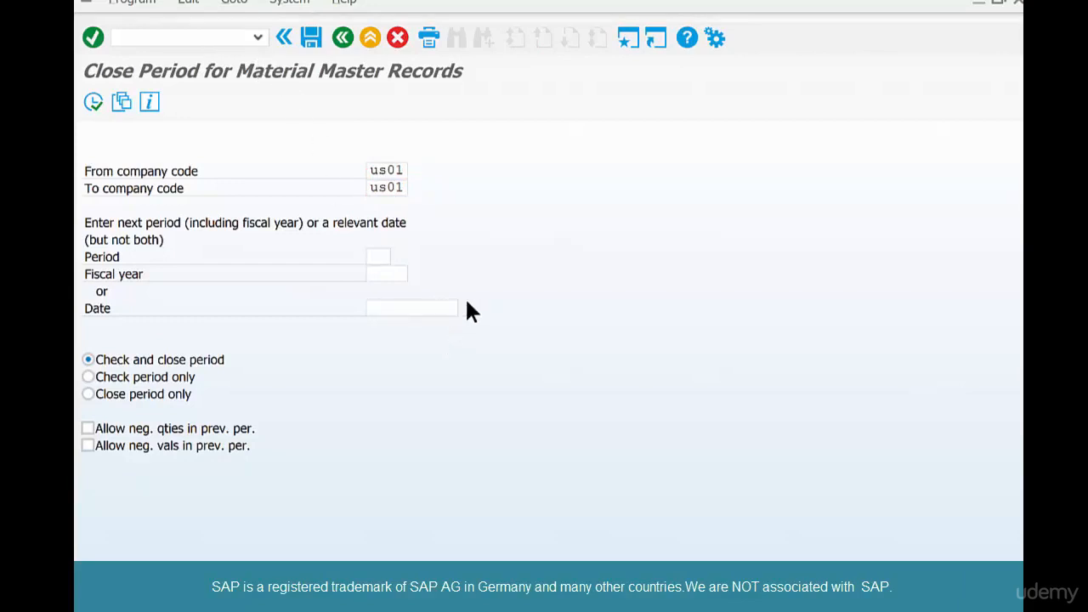
key(Return)
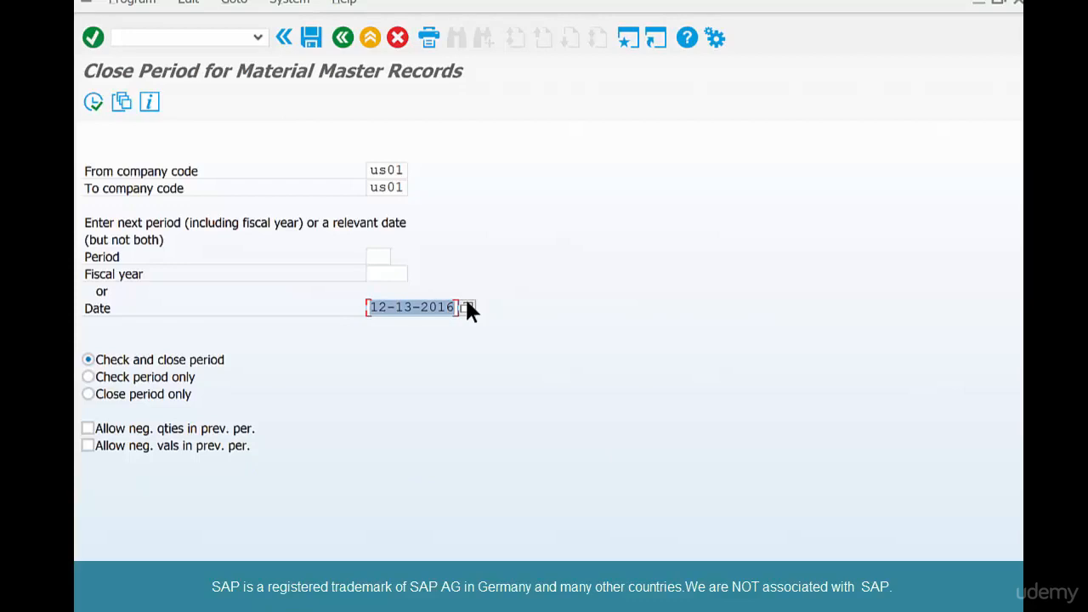
click(91, 103)
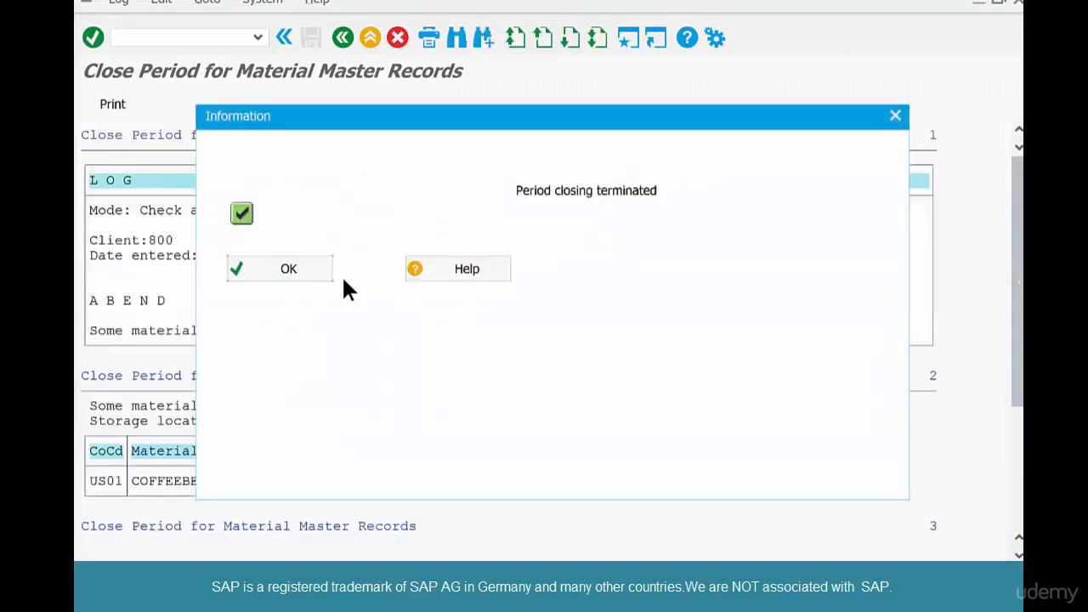
click(315, 272)
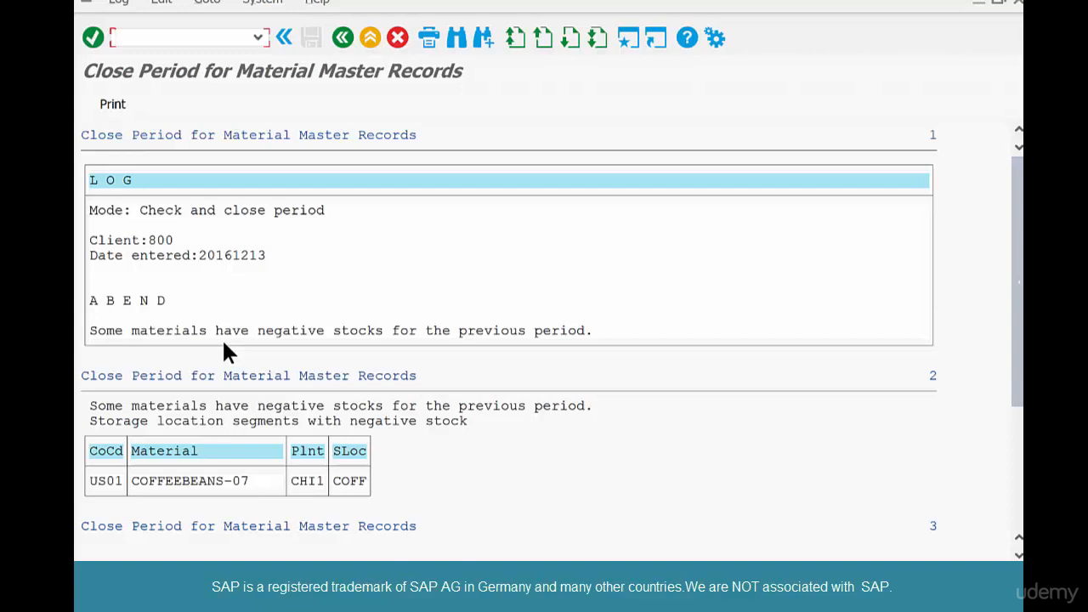
click(343, 37)
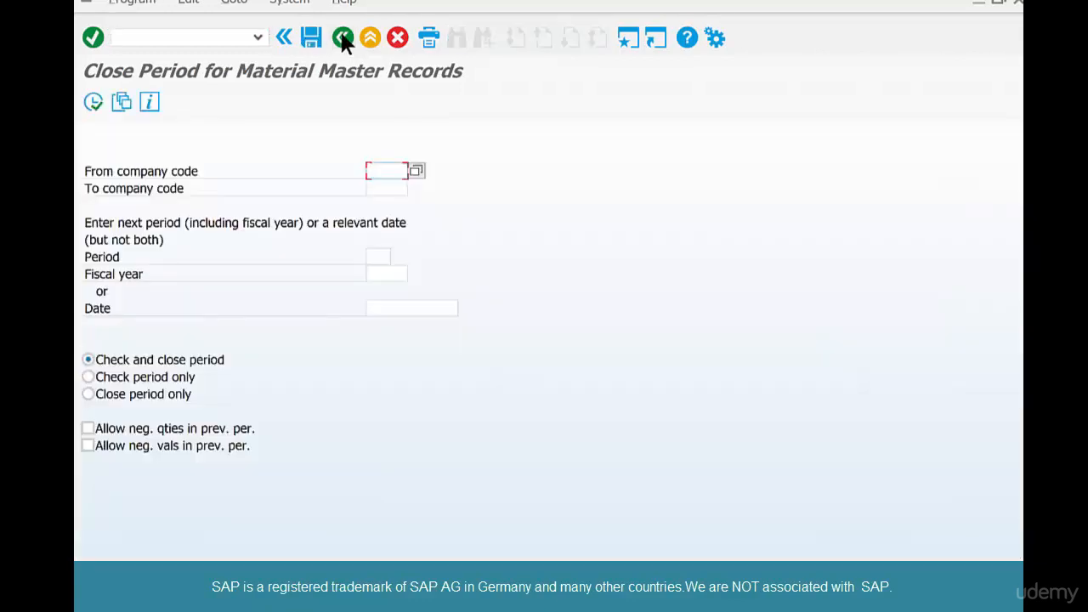
Allow negative quantities in the previous period and restrict the period closing to company code us01 in both company code fields
click(161, 434)
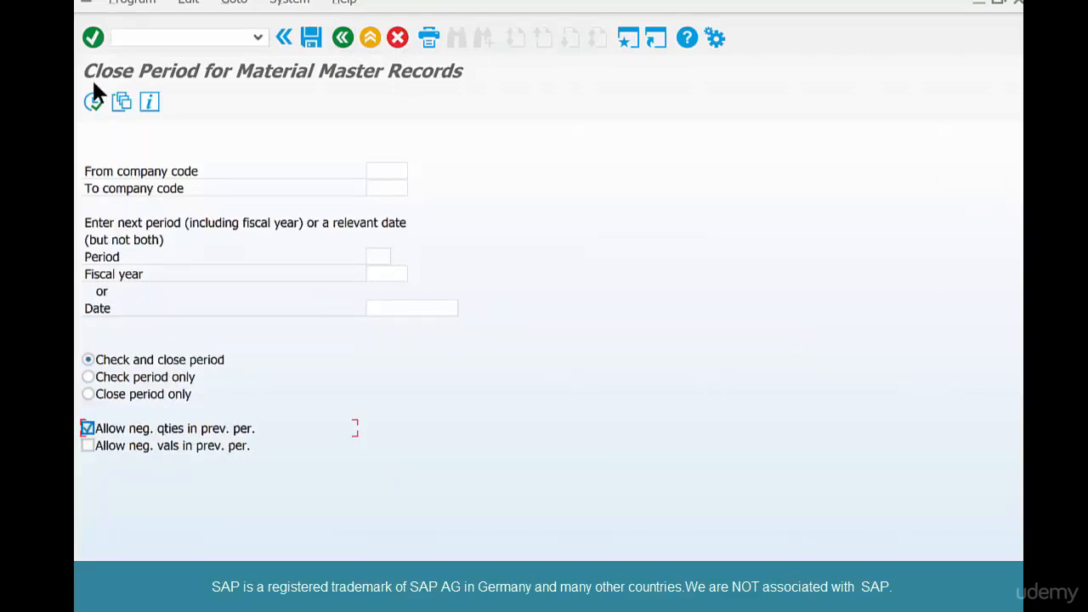
click(95, 103)
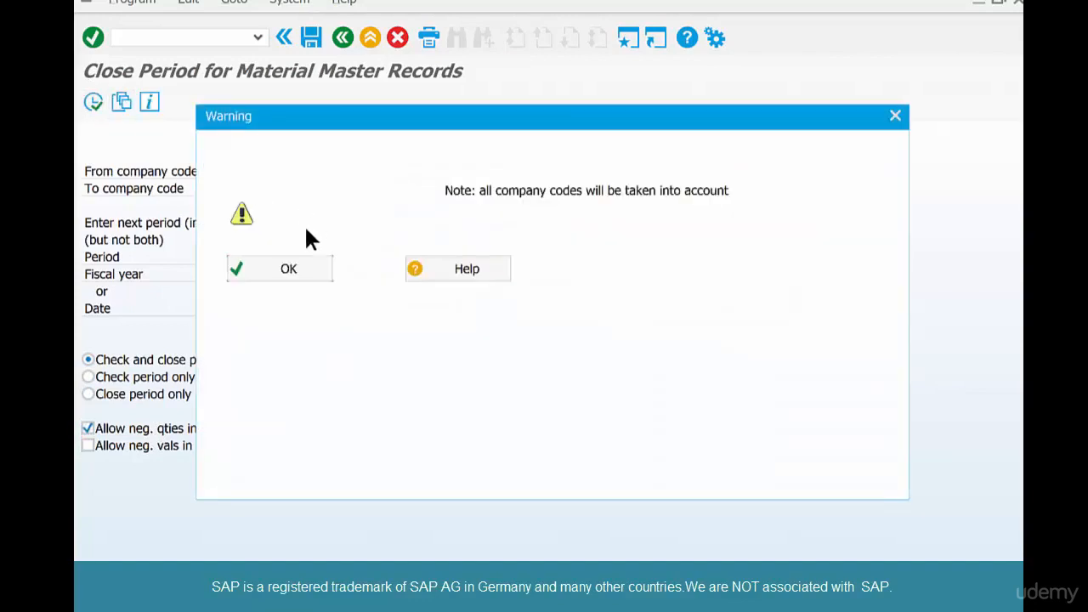
click(288, 268)
text(u)
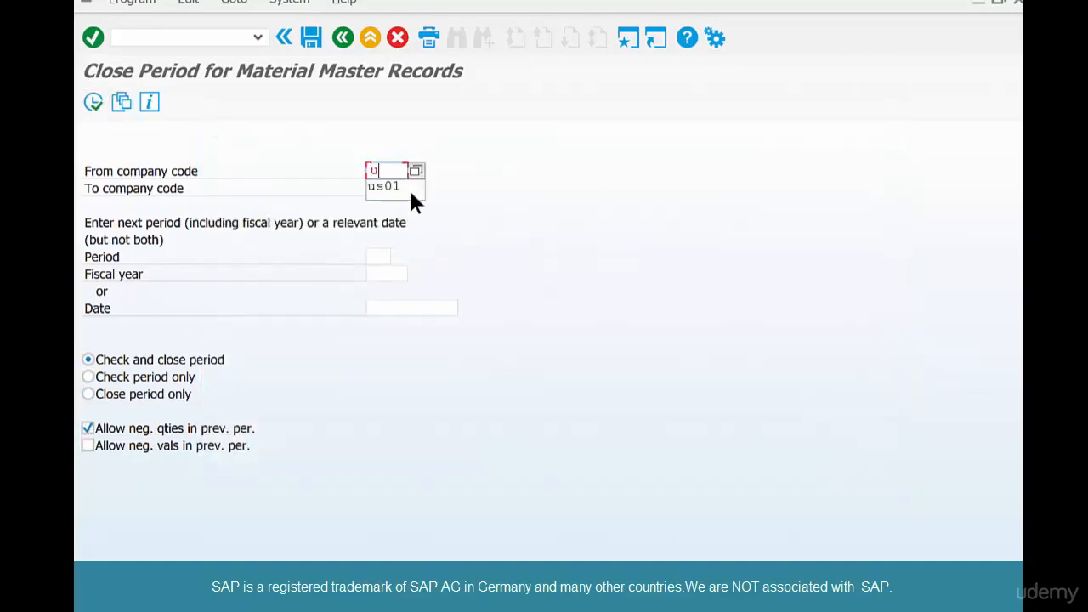
text(s01)
key(Tab)
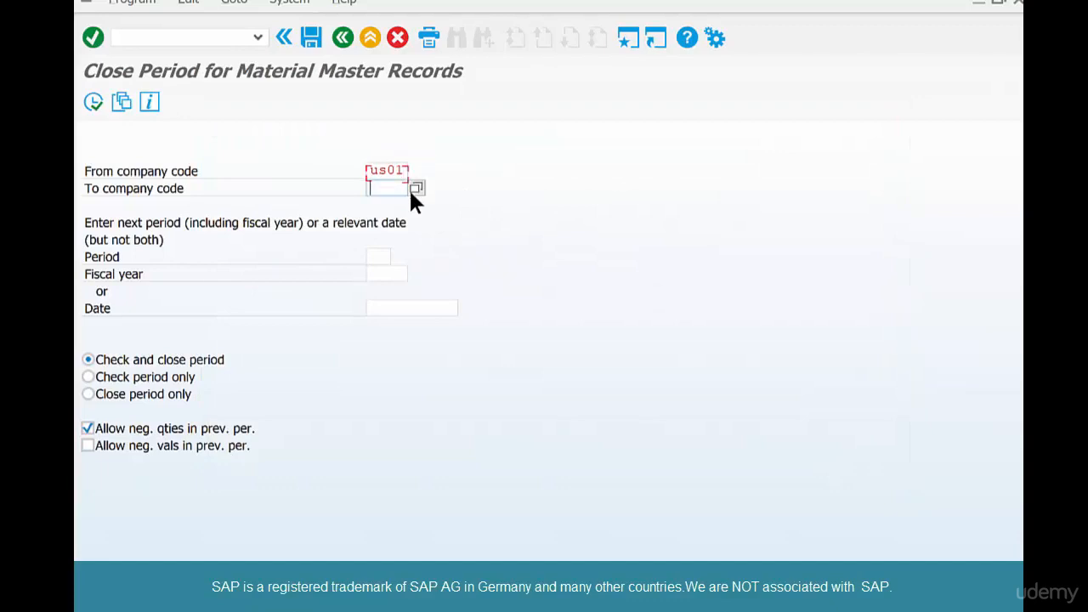
key(BackSpace)
key(Down)
key(Return)
key(Tab)
Set the date to 12-13-2016, also allow negative values in the previous period, and execute the period closing
click(436, 309)
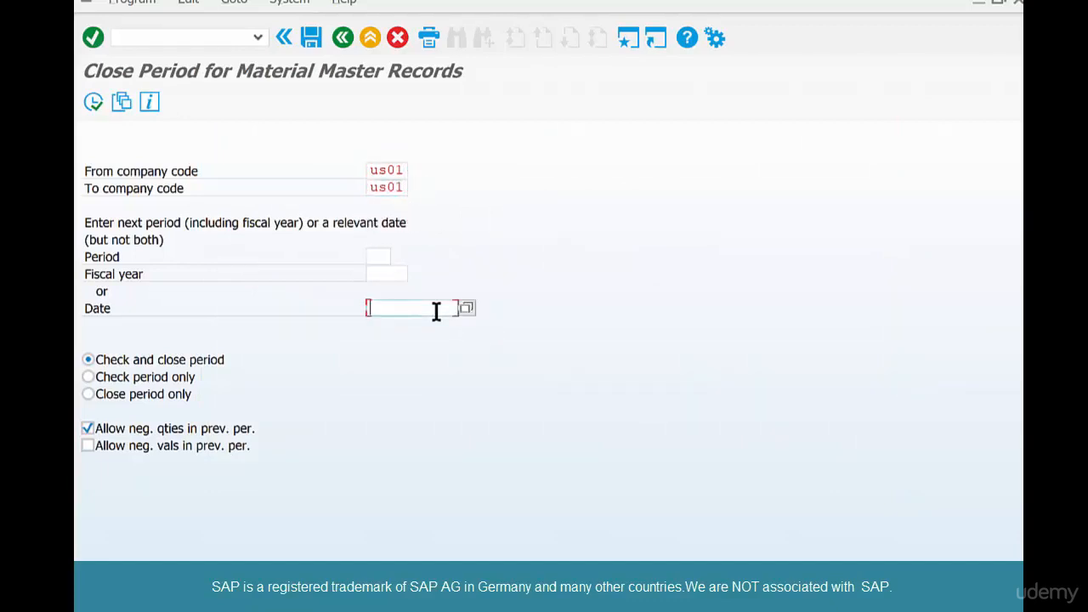
click(436, 311)
click(435, 323)
click(221, 432)
click(221, 432)
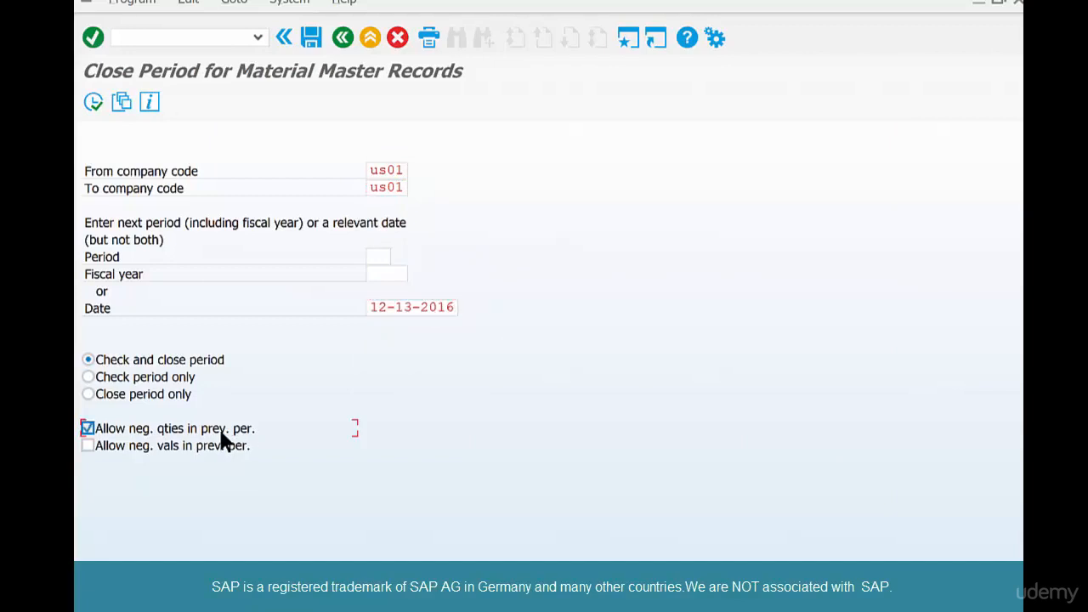
click(213, 450)
click(93, 103)
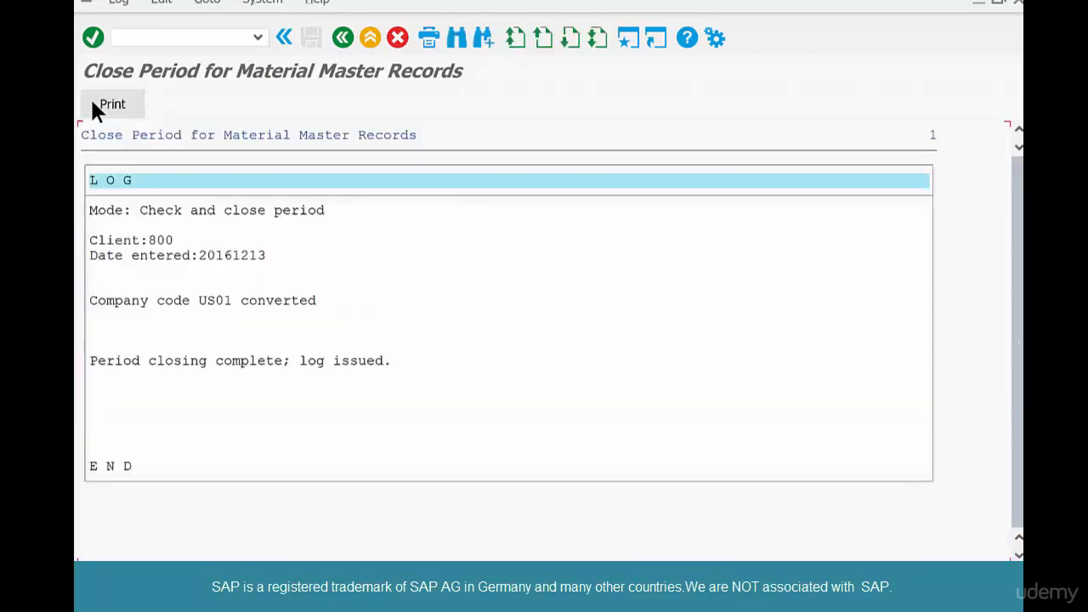
Leave the period closing and start the incoming invoice transaction MIRO again
click(340, 38)
click(340, 37)
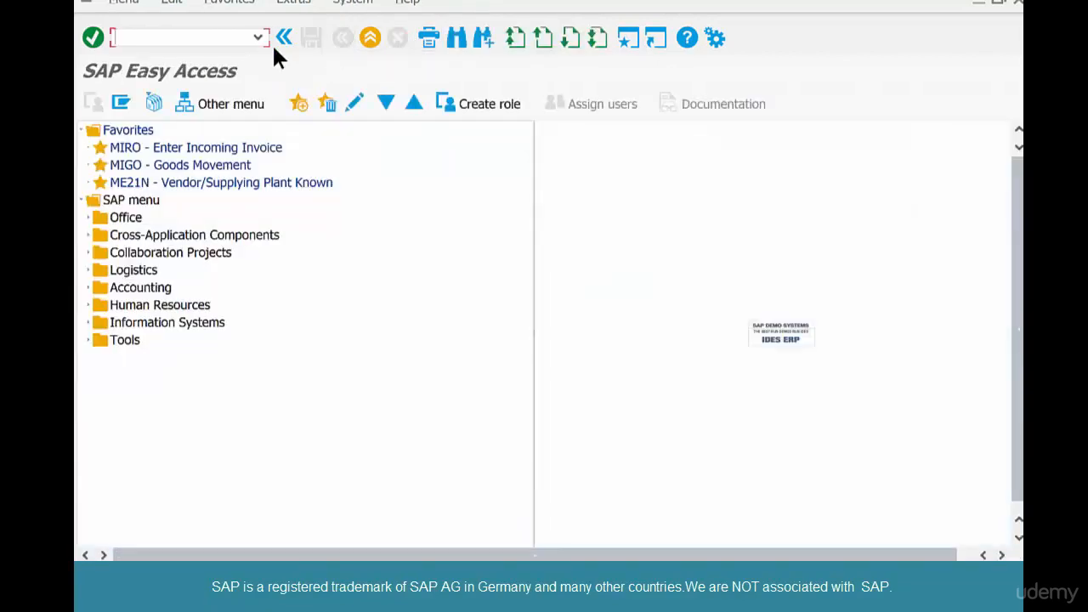
text(miro)
key(Return)
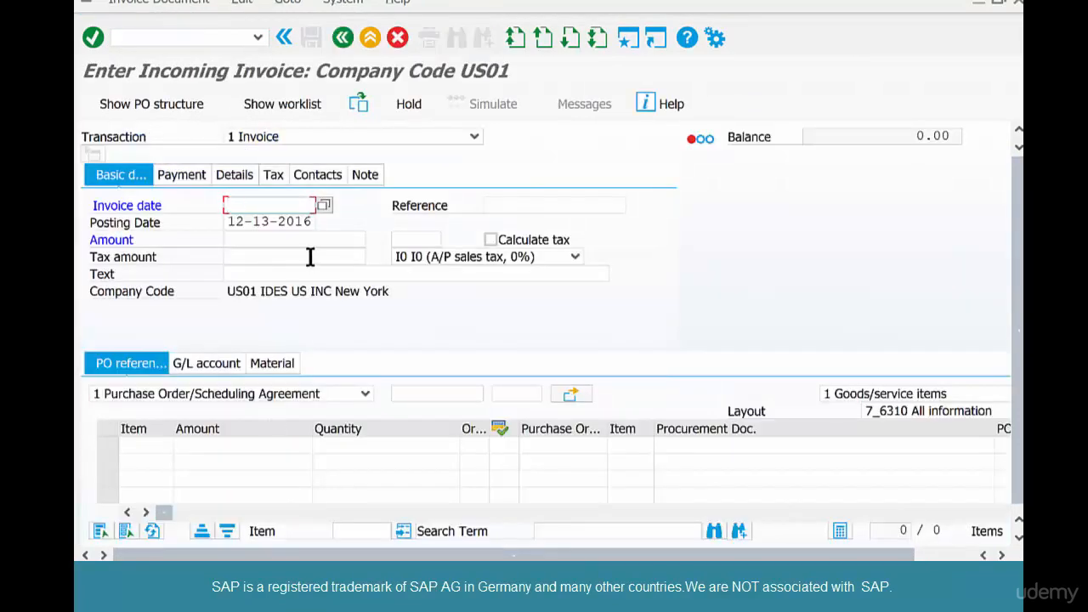
Date the new invoice 12-13-2016 and load its item using the copied purchase order number
key(Down)
key(Down)
key(Return)
click(419, 392)
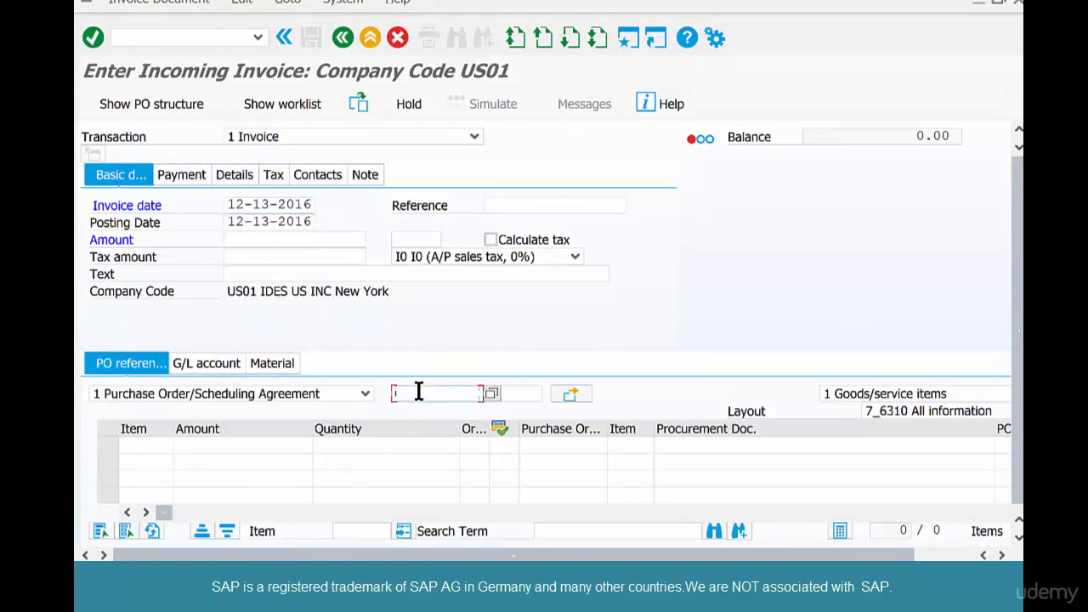
key(ctrl+v)
key(Return)
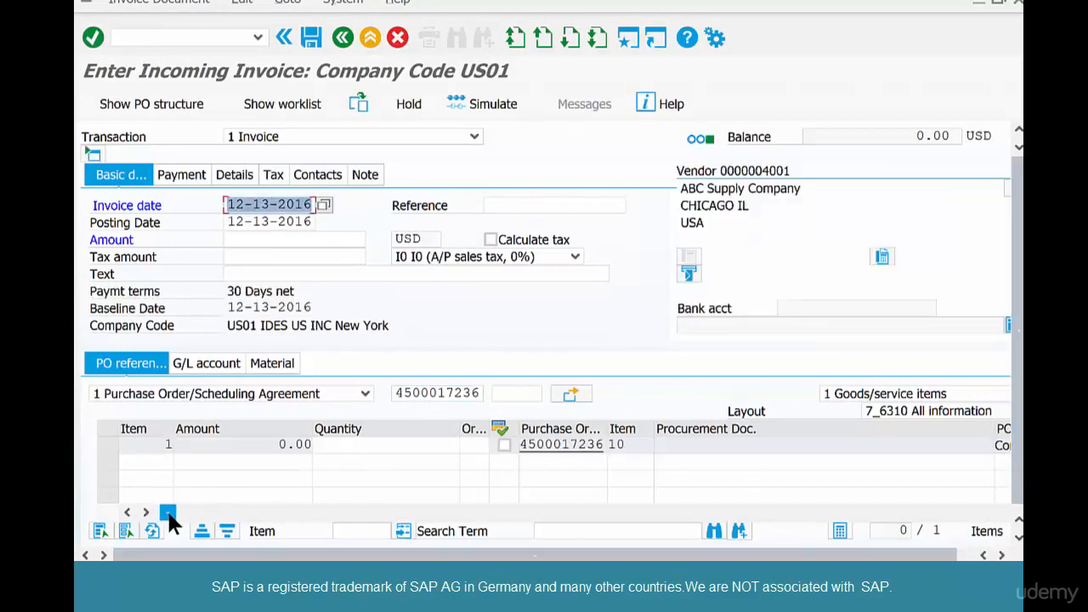
Enter an amount of 1000 for cost center ADMIN-01 in the account assignment of the consumables item
drag(168, 510, 218, 510)
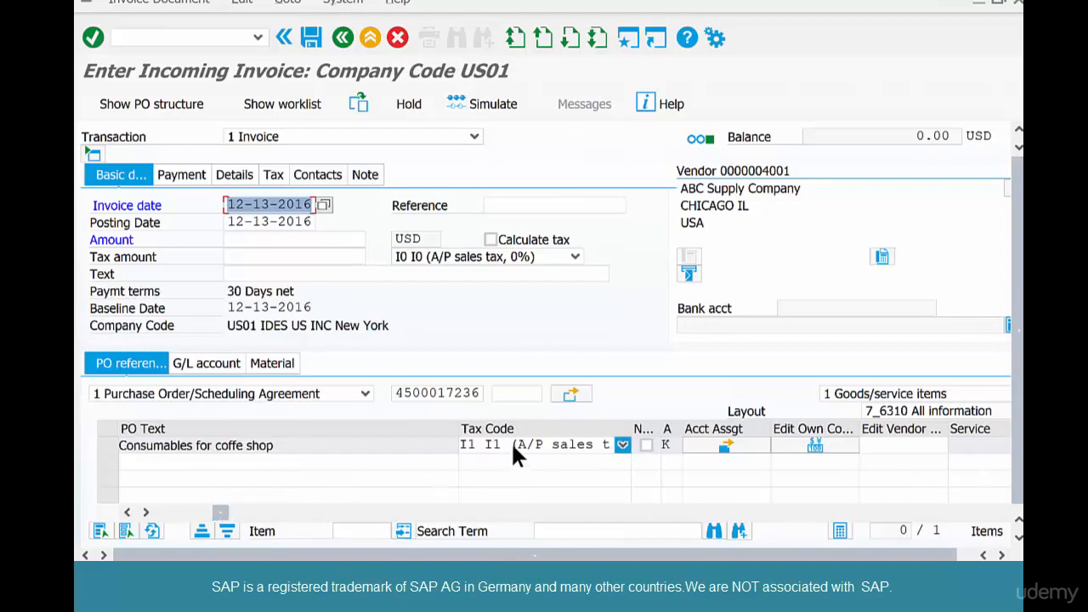
click(749, 444)
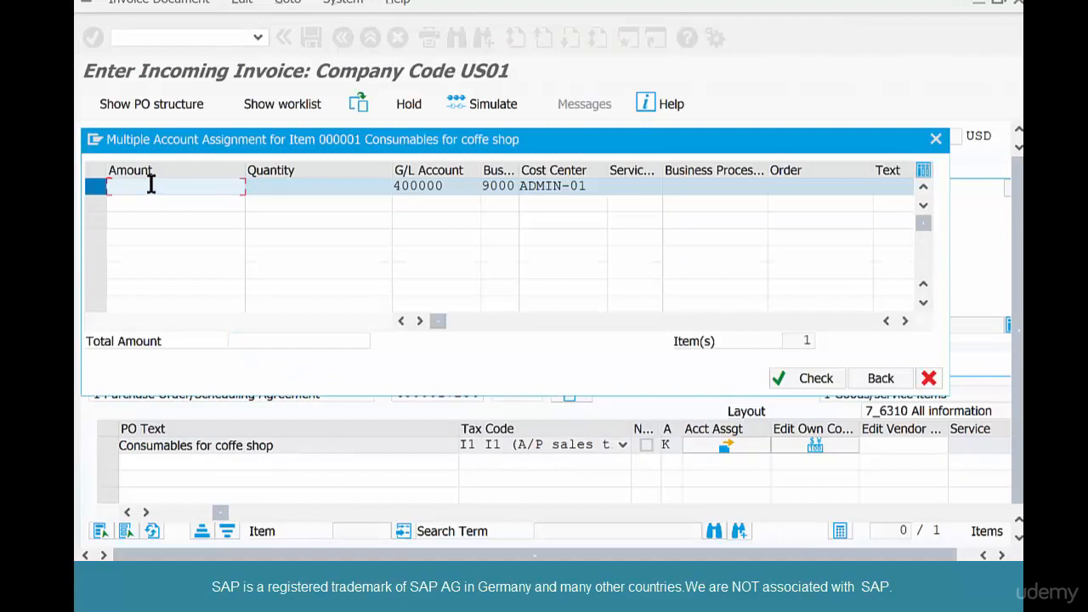
text(1000)
key(Return)
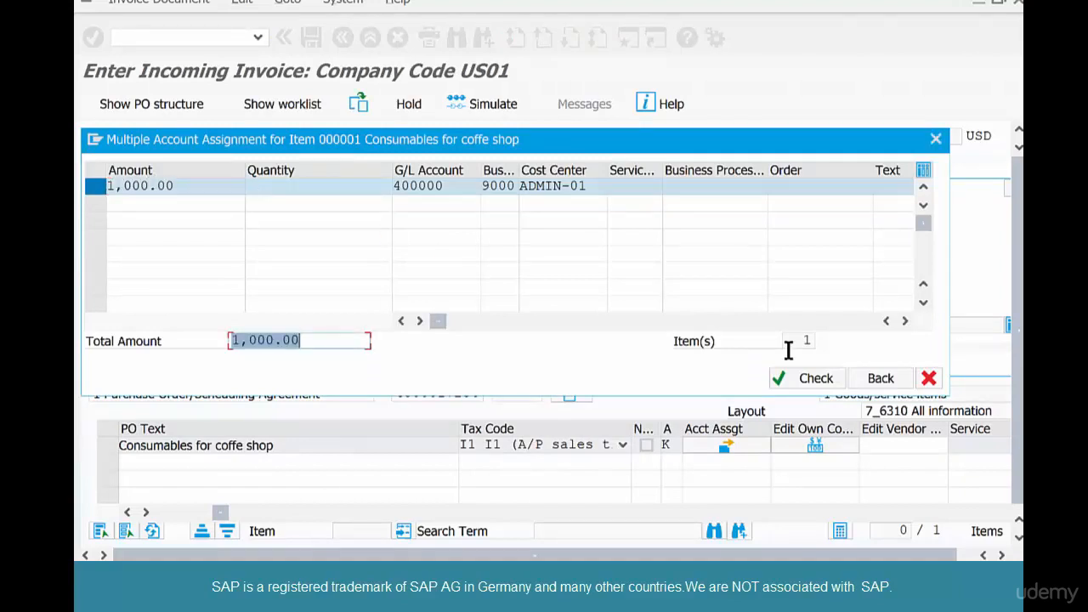
click(870, 378)
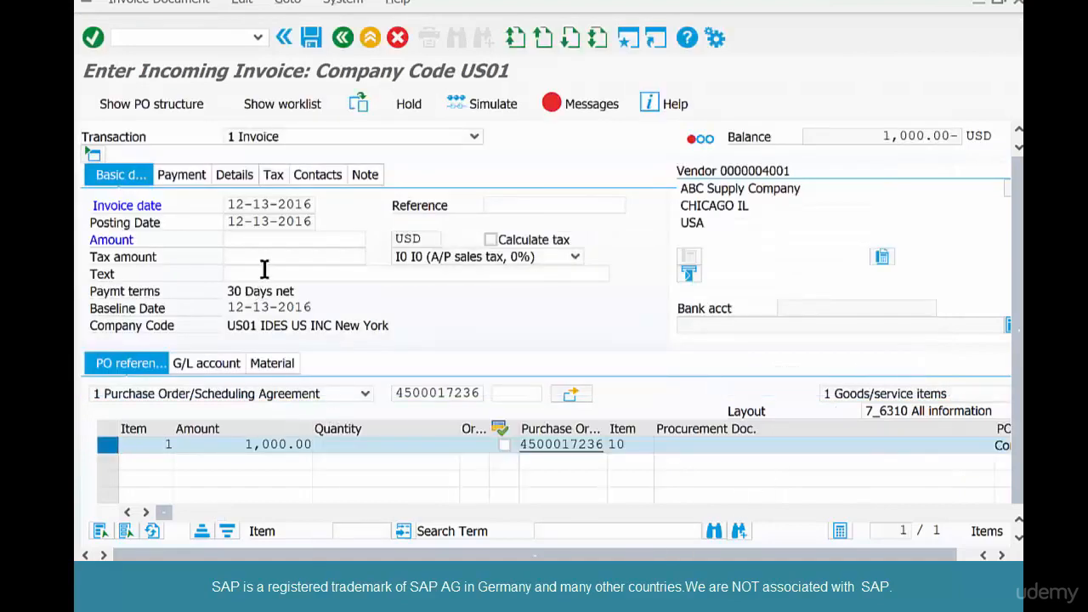
Set the invoice header amount to 1000 USD and clear the header tax code
click(268, 243)
text(1)
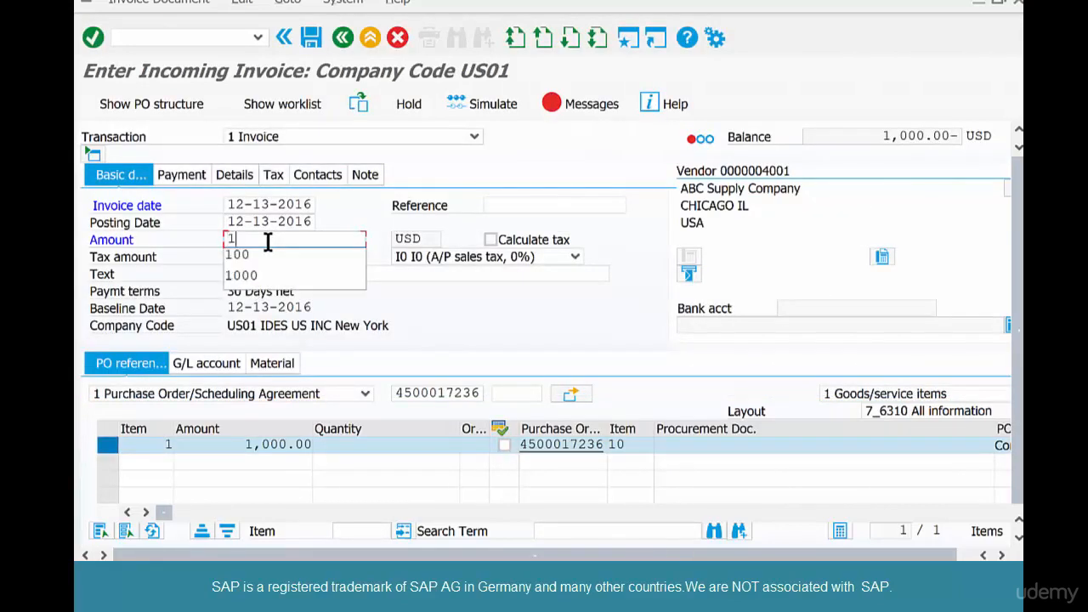
text(000)
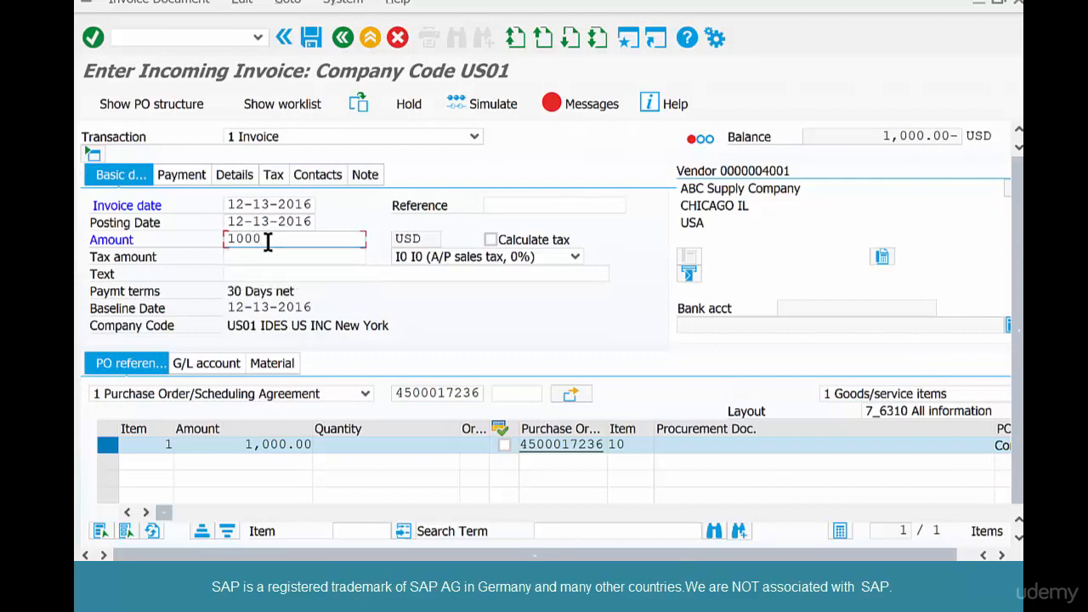
key(Return)
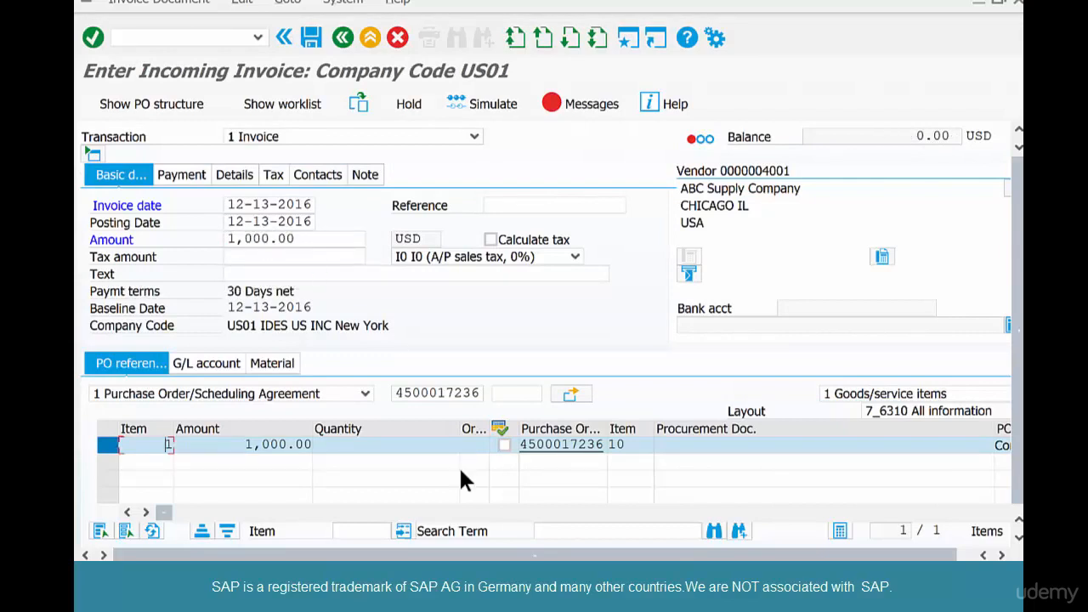
click(475, 255)
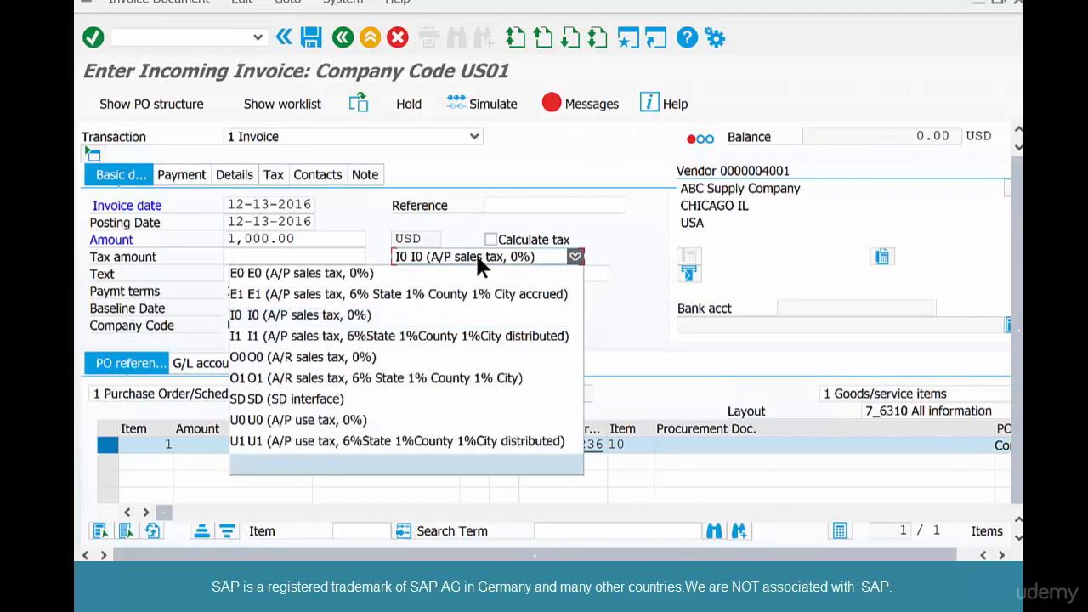
click(481, 266)
key(Return)
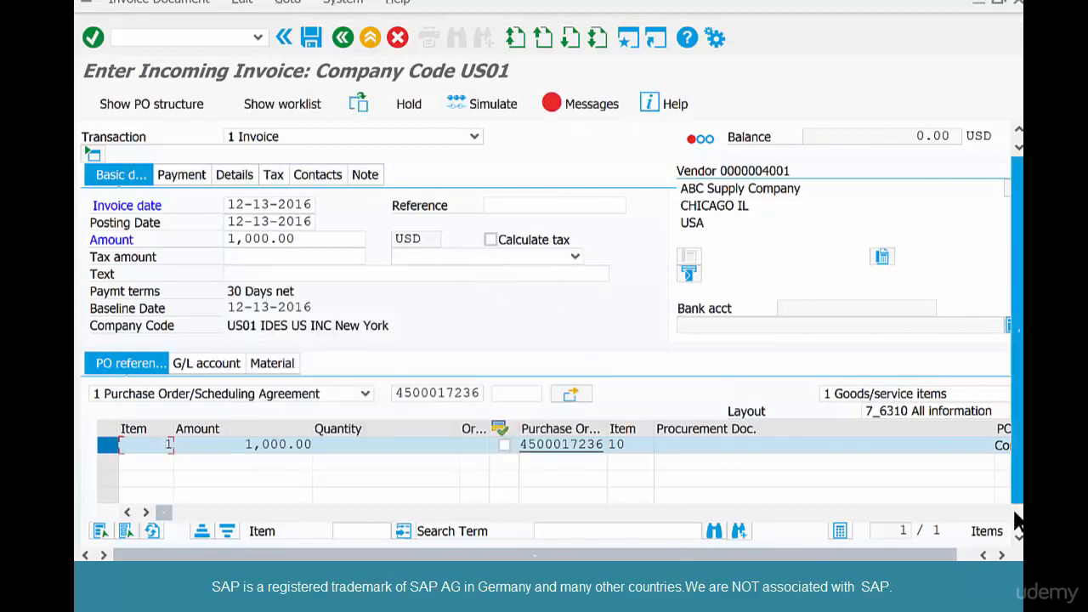
Set the tax code of the coffee shop consumables item to I0 (A/P sales tax, 0%)
drag(164, 512, 213, 521)
click(860, 449)
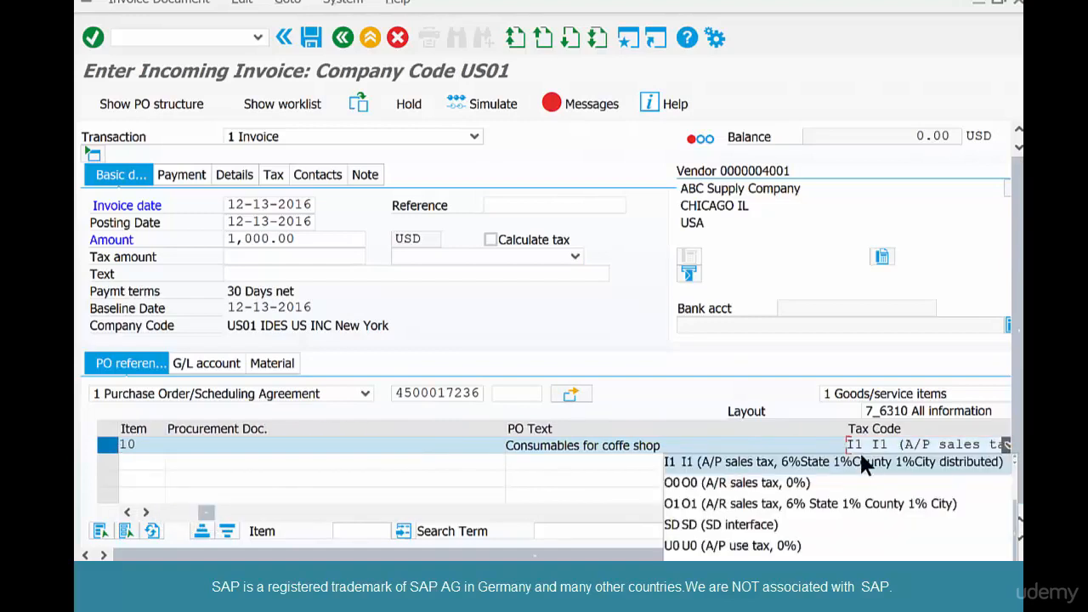
scroll(854, 480, up, 1)
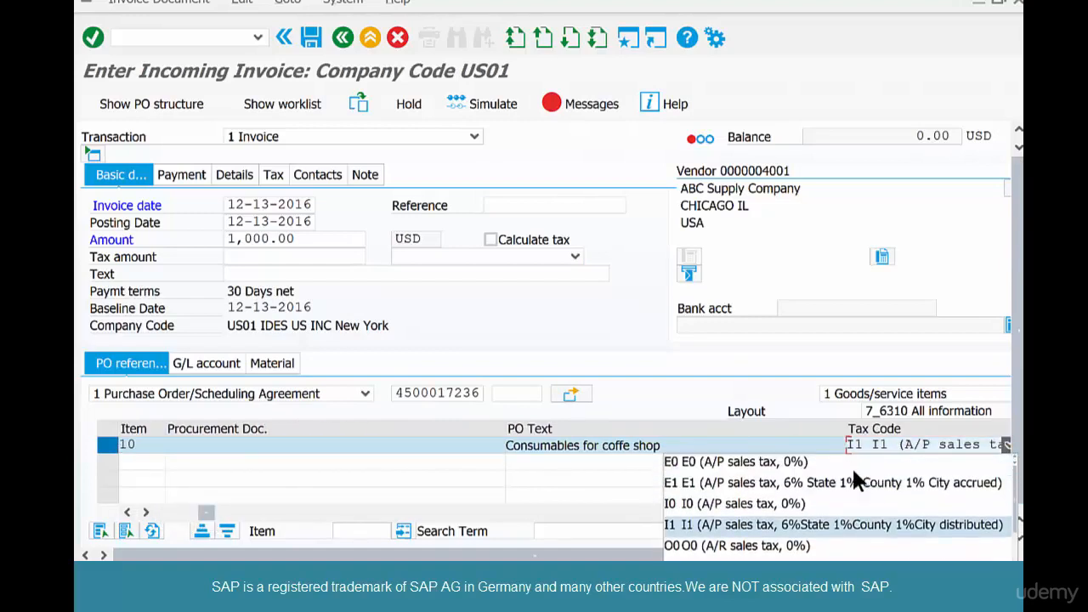
click(839, 503)
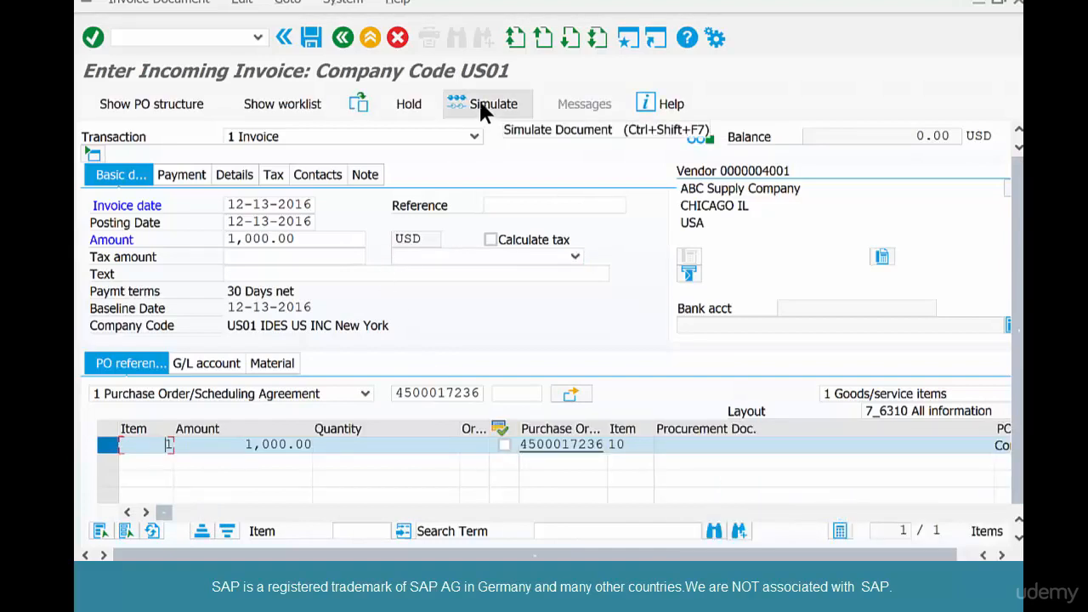
Post the incoming invoice, acknowledge the created document and leave invoice entry
click(311, 39)
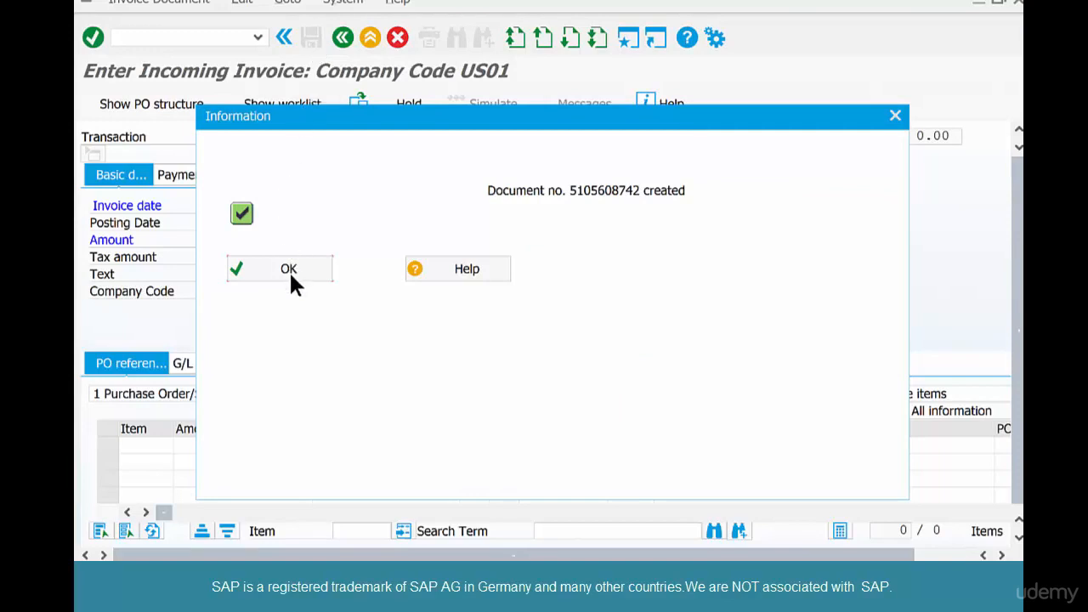
click(289, 270)
click(343, 38)
Display the framework order with transaction ME23N and check the actual value in the item's limits
text(me23n)
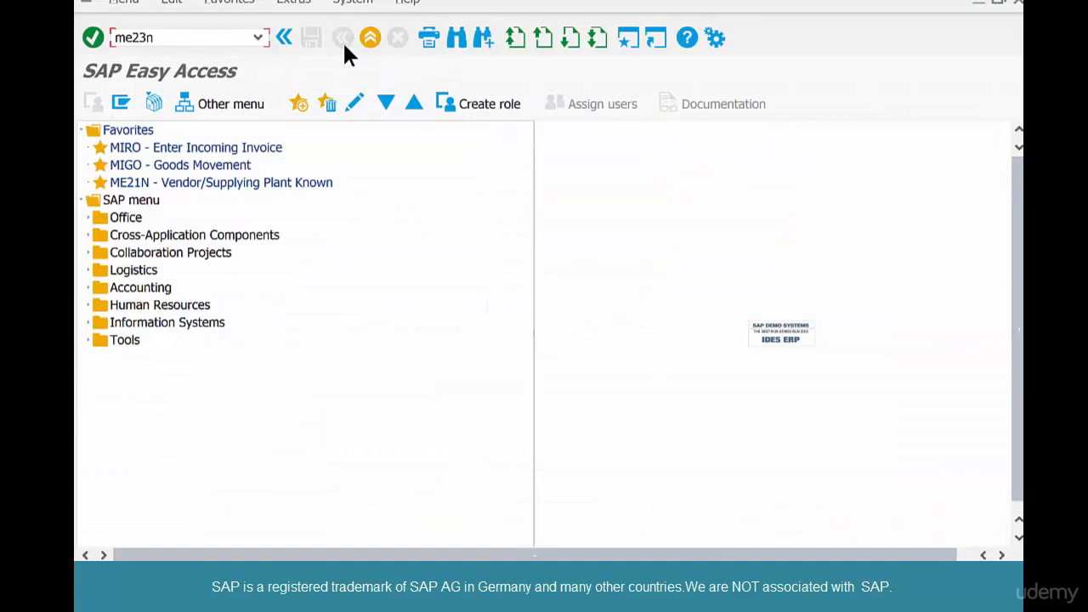
key(Return)
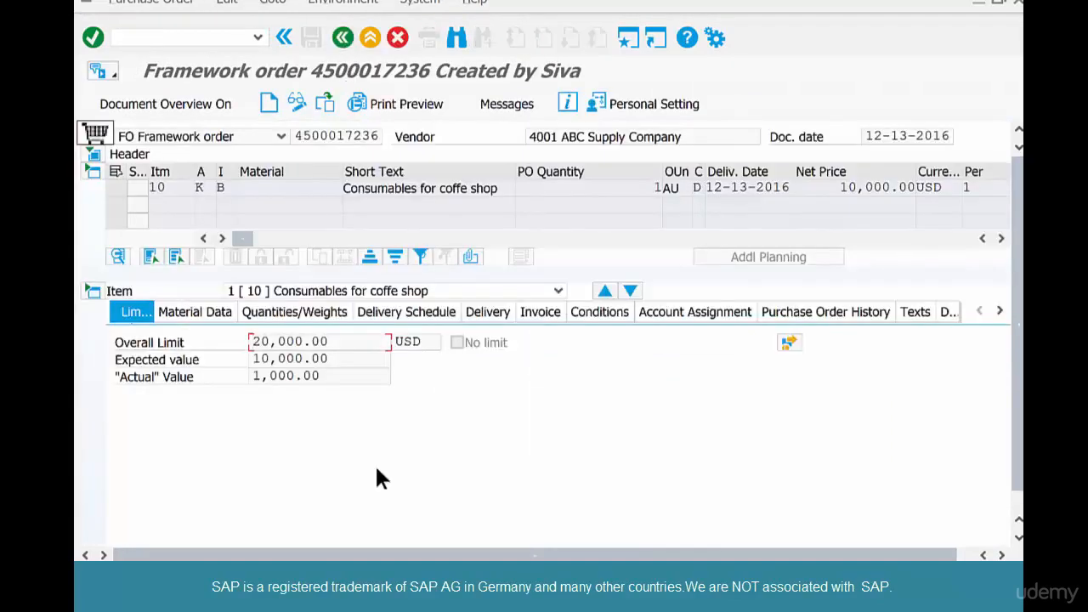
click(246, 376)
drag(321, 376, 245, 376)
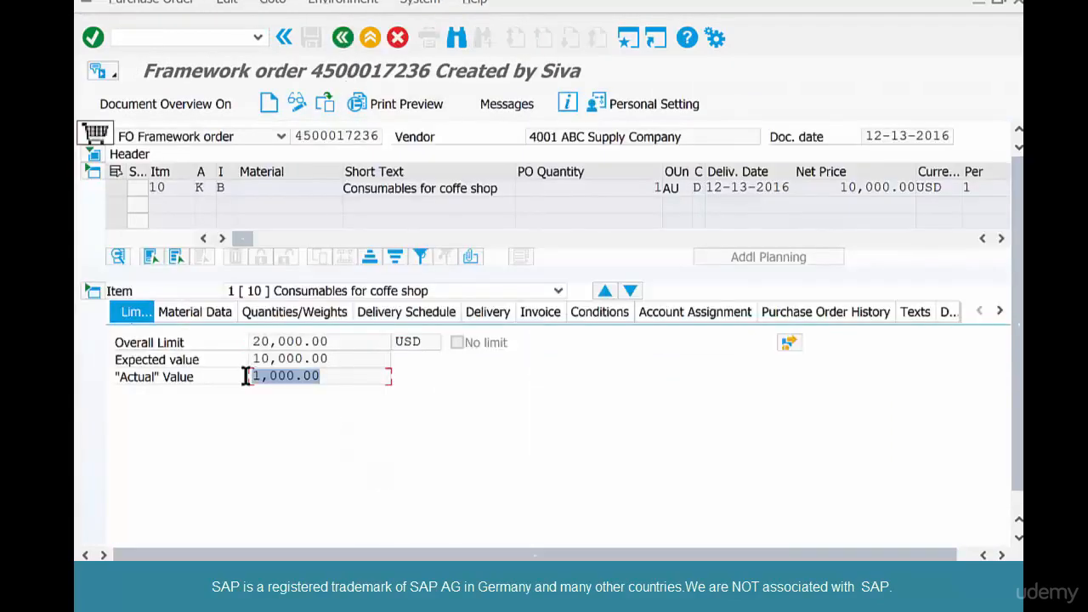